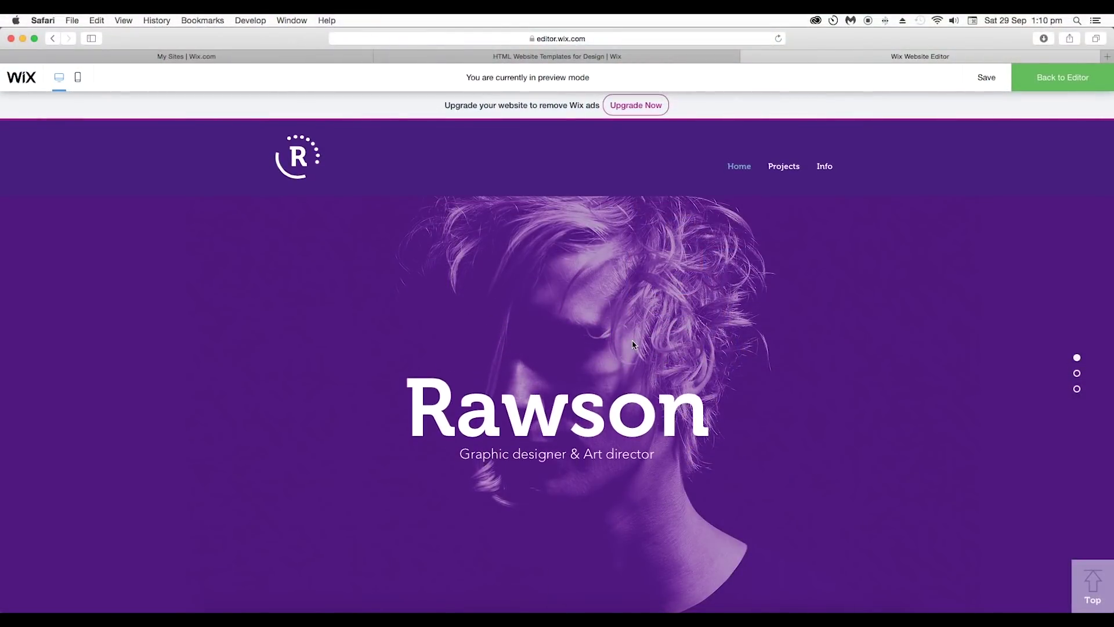
# Try the snowboarder video as the page background with several overlay patterns
pyautogui.click(1033, 90)
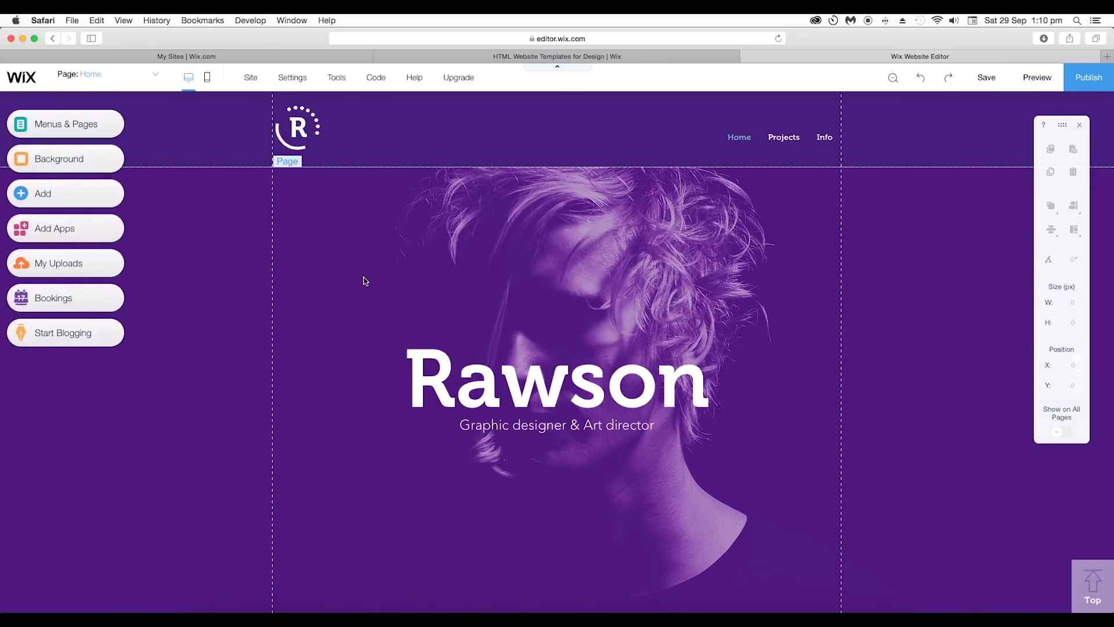
pyautogui.click(388, 267)
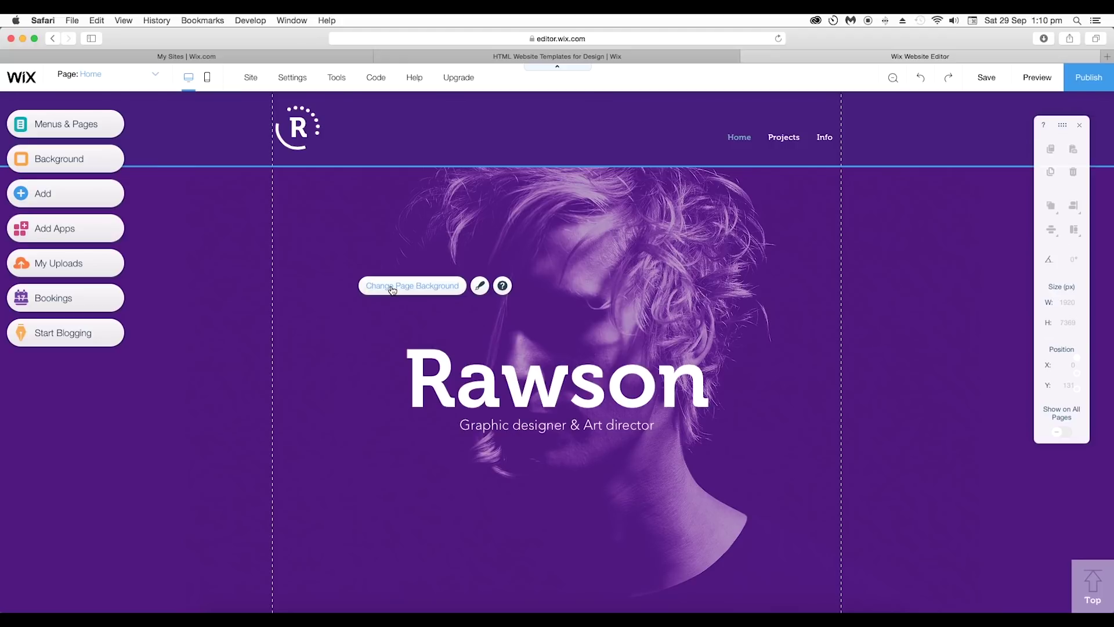
pyautogui.click(418, 290)
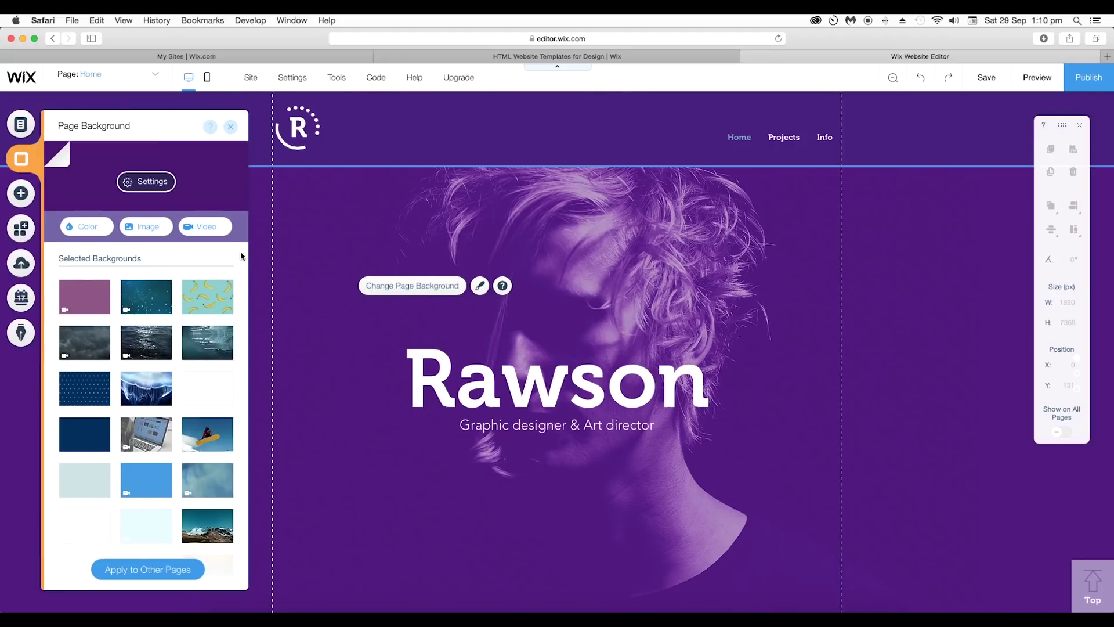
pyautogui.scroll(-5, 182, 377)
pyautogui.scroll(4, 182, 377)
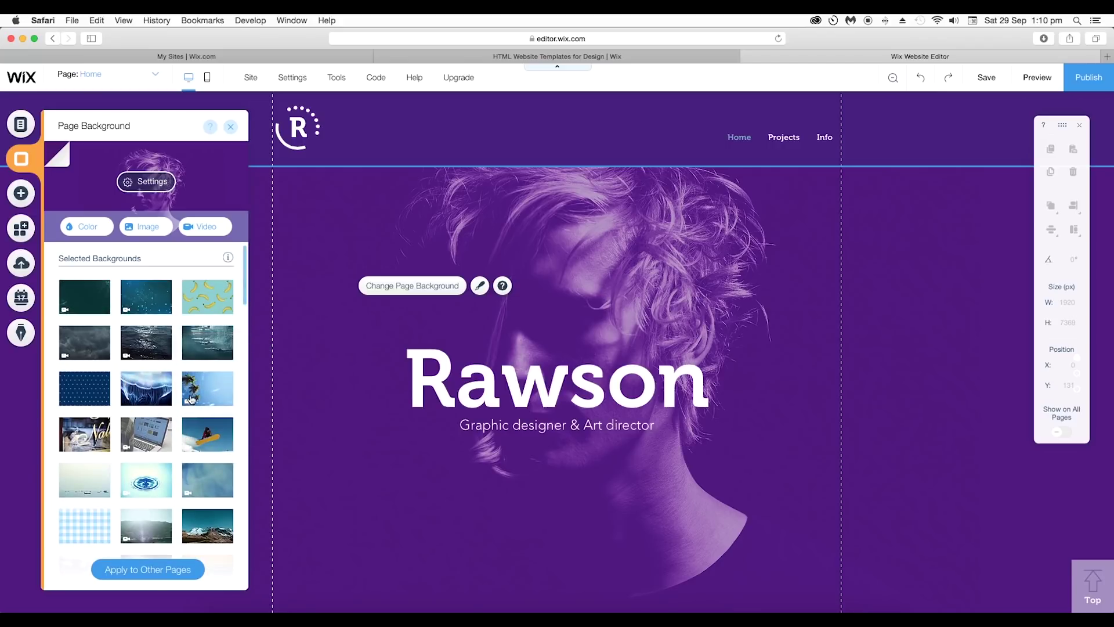
pyautogui.click(205, 432)
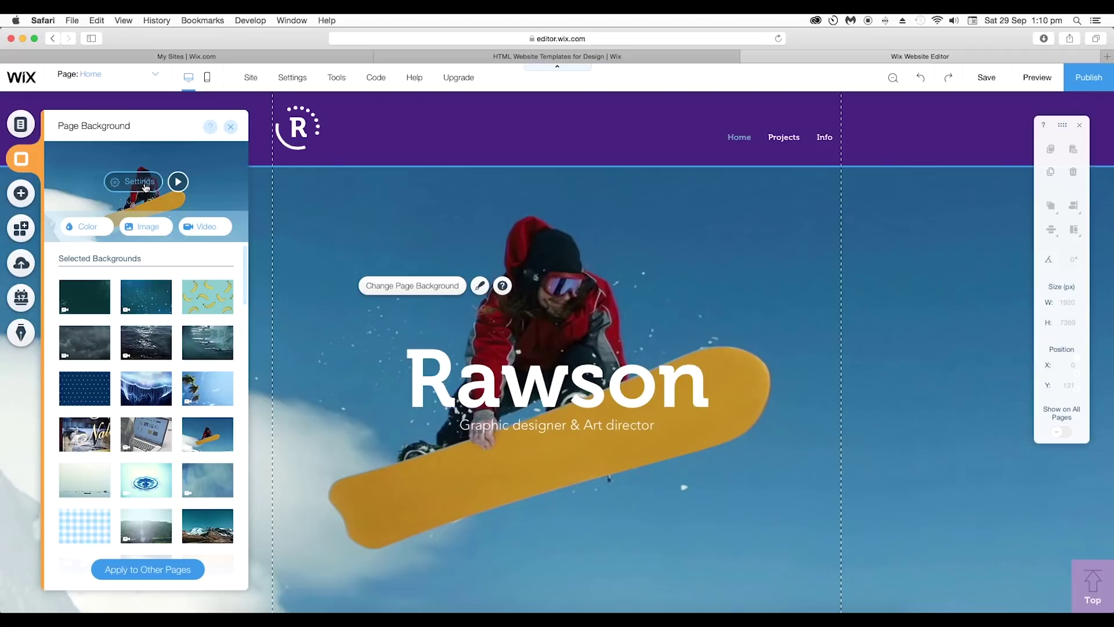
pyautogui.click(145, 187)
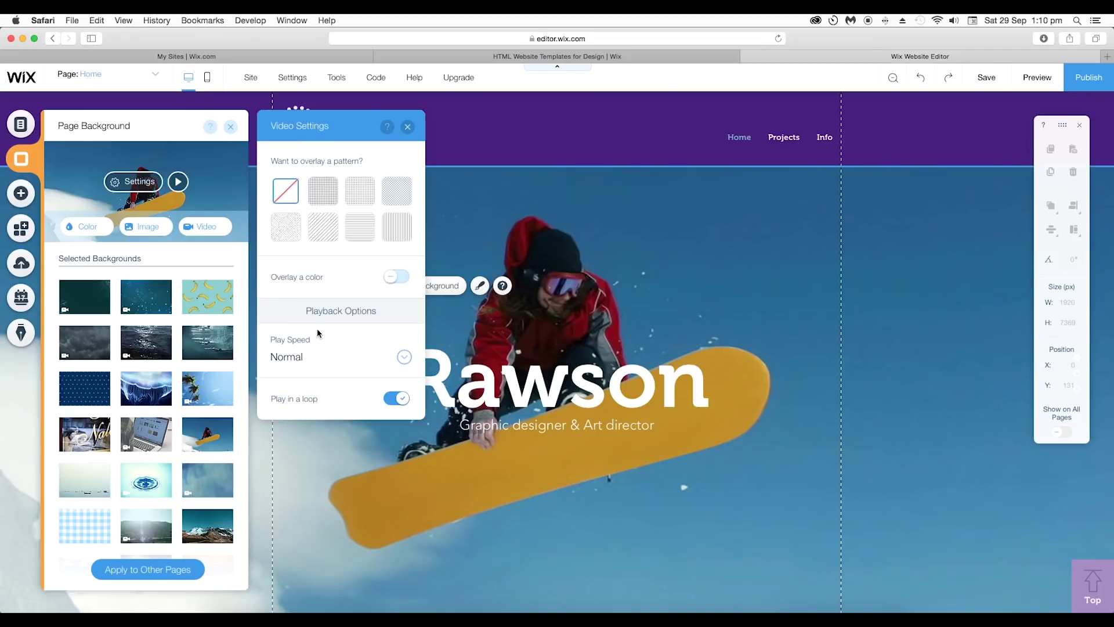
pyautogui.click(331, 204)
pyautogui.click(357, 198)
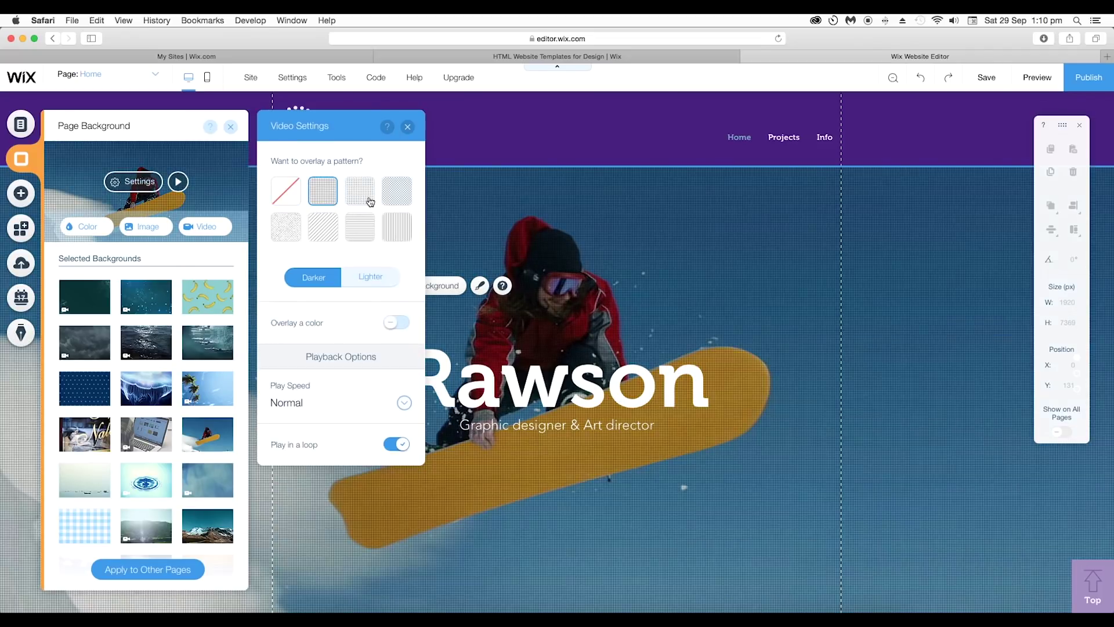
pyautogui.click(397, 199)
pyautogui.click(323, 191)
pyautogui.click(407, 129)
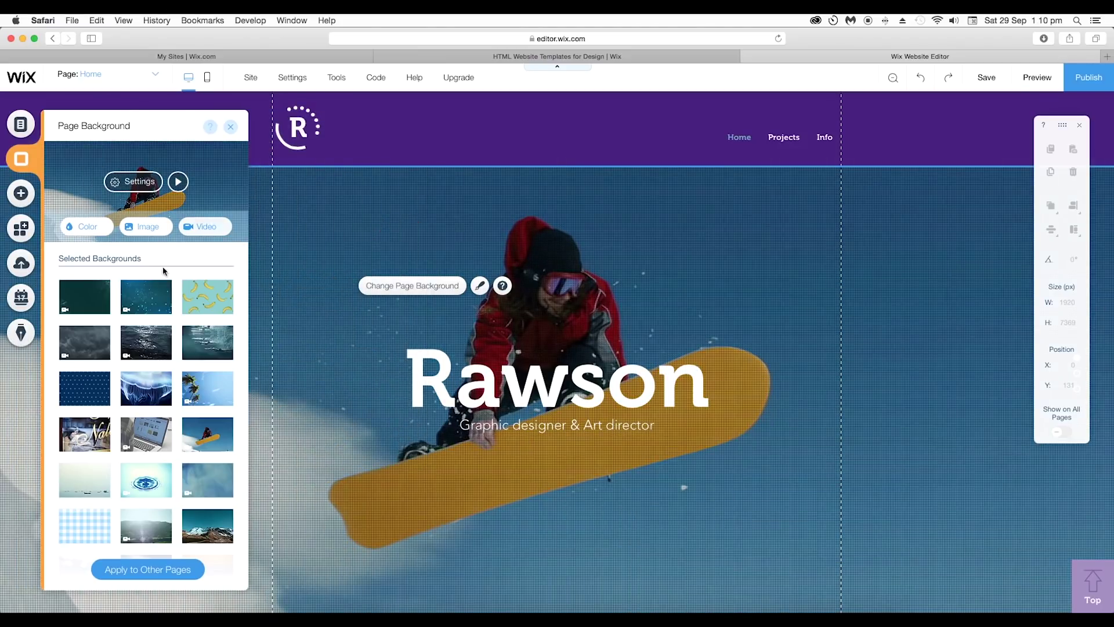
# Make the page background solid purple #461780
pyautogui.click(99, 231)
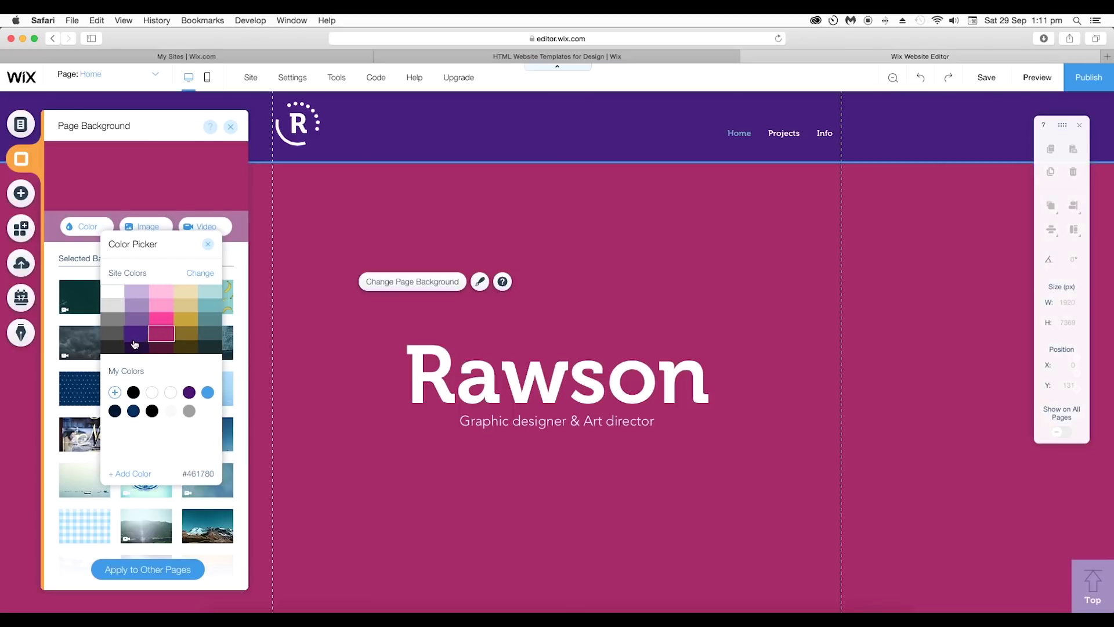
pyautogui.click(135, 342)
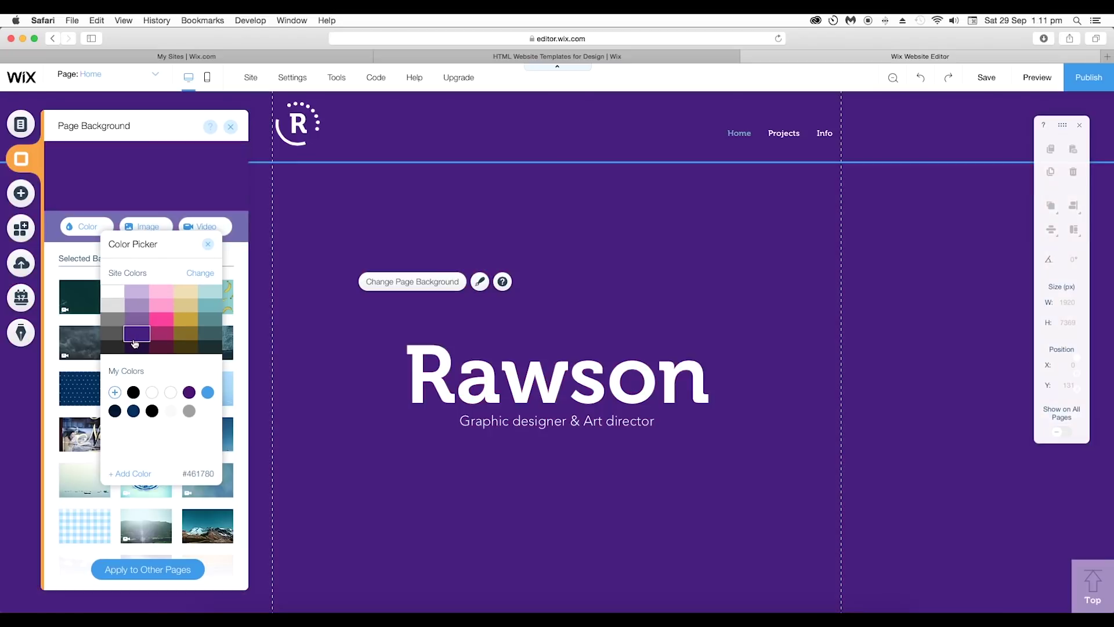
pyautogui.click(138, 227)
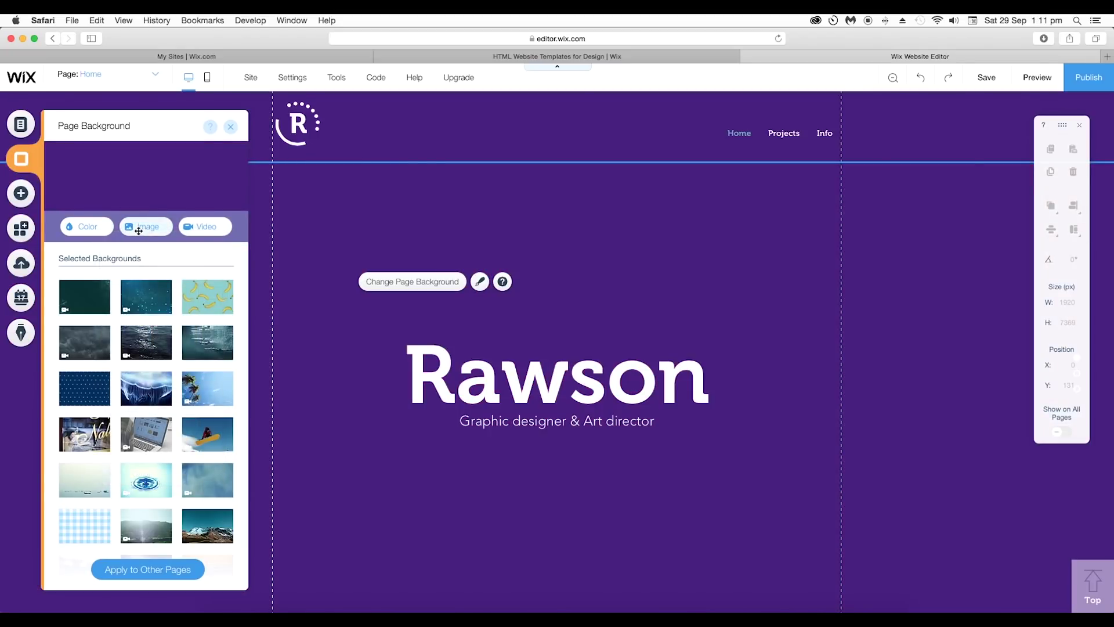
# Apply the free Forest image from Wix as the page background
pyautogui.click(144, 231)
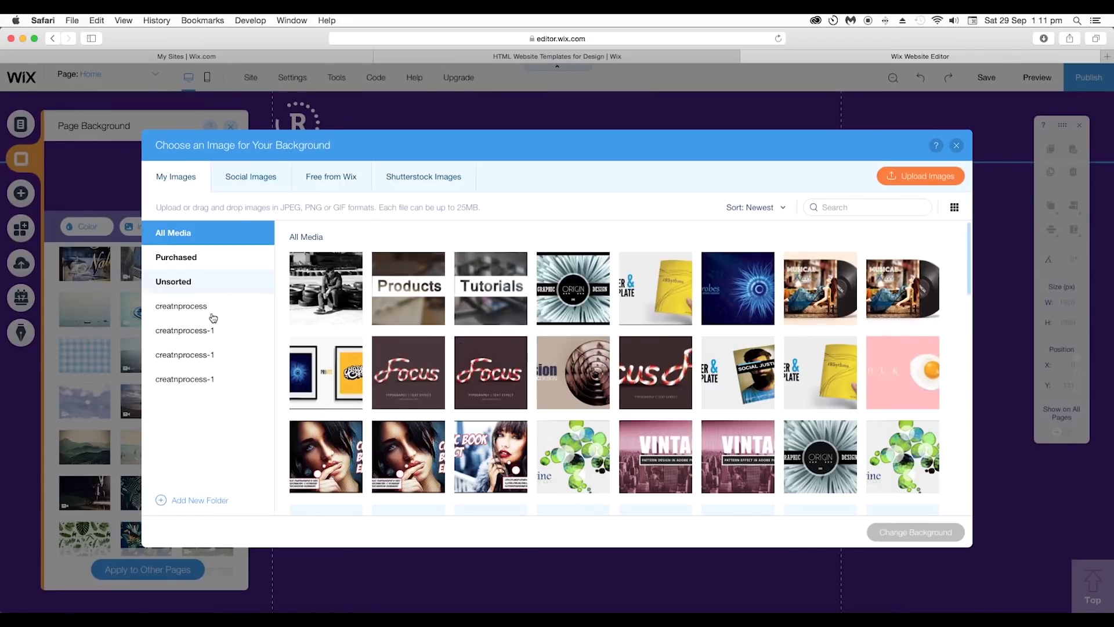
pyautogui.click(185, 257)
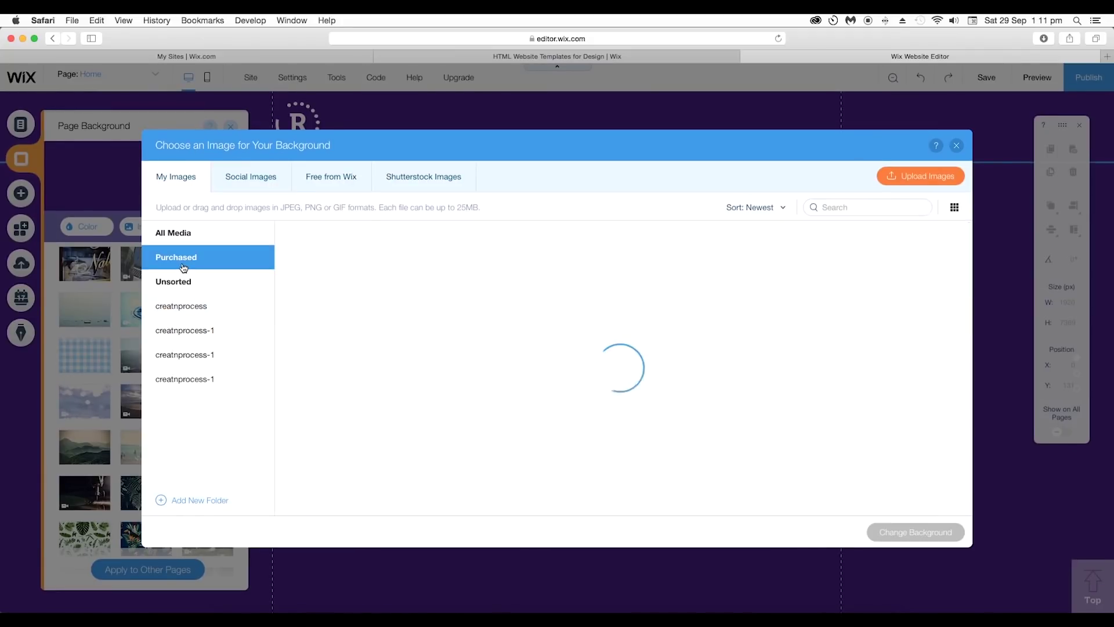
pyautogui.click(182, 308)
pyautogui.click(201, 234)
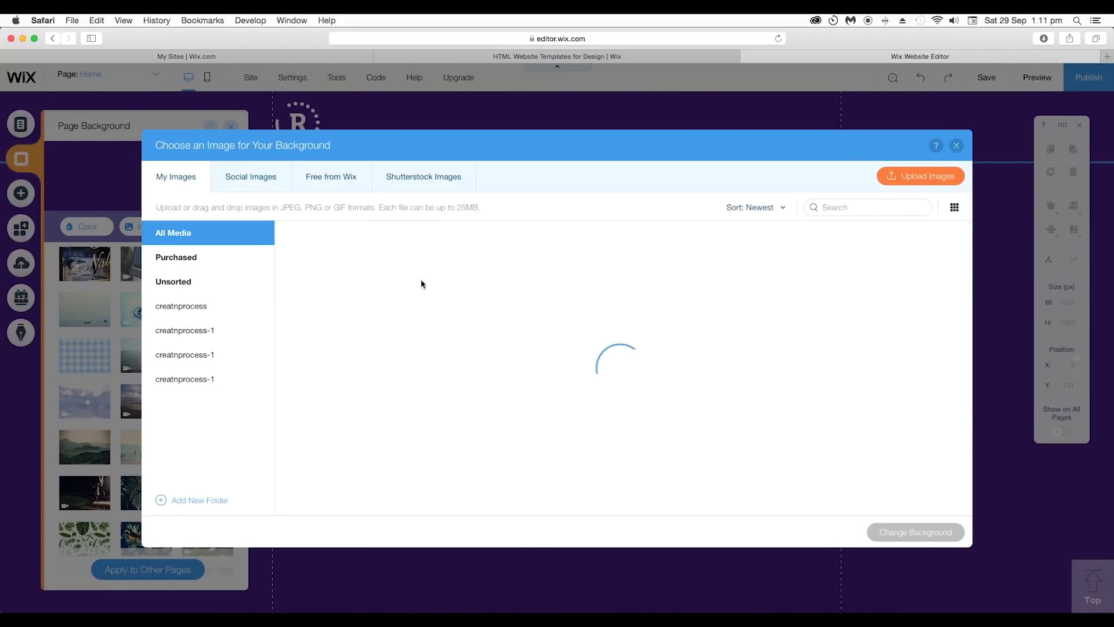
pyautogui.click(345, 189)
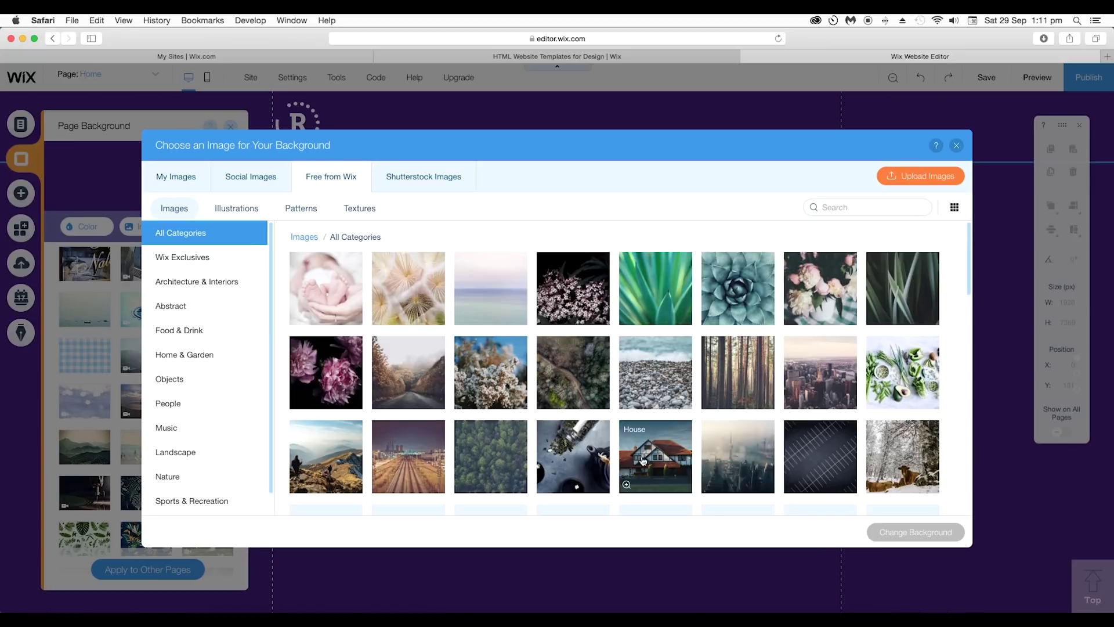
pyautogui.click(491, 456)
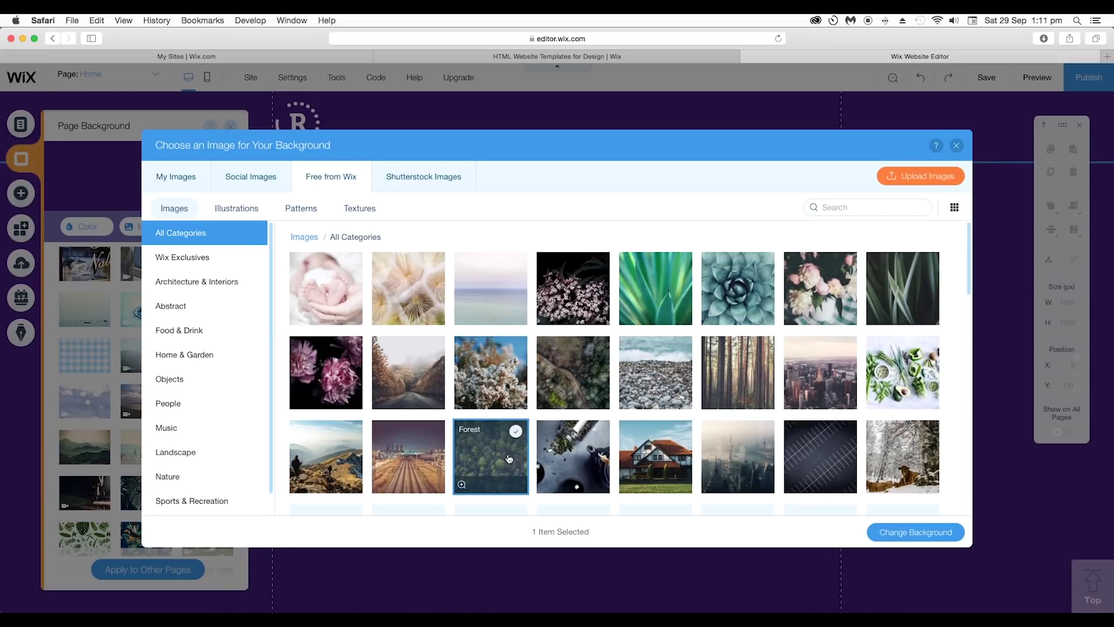
pyautogui.click(931, 539)
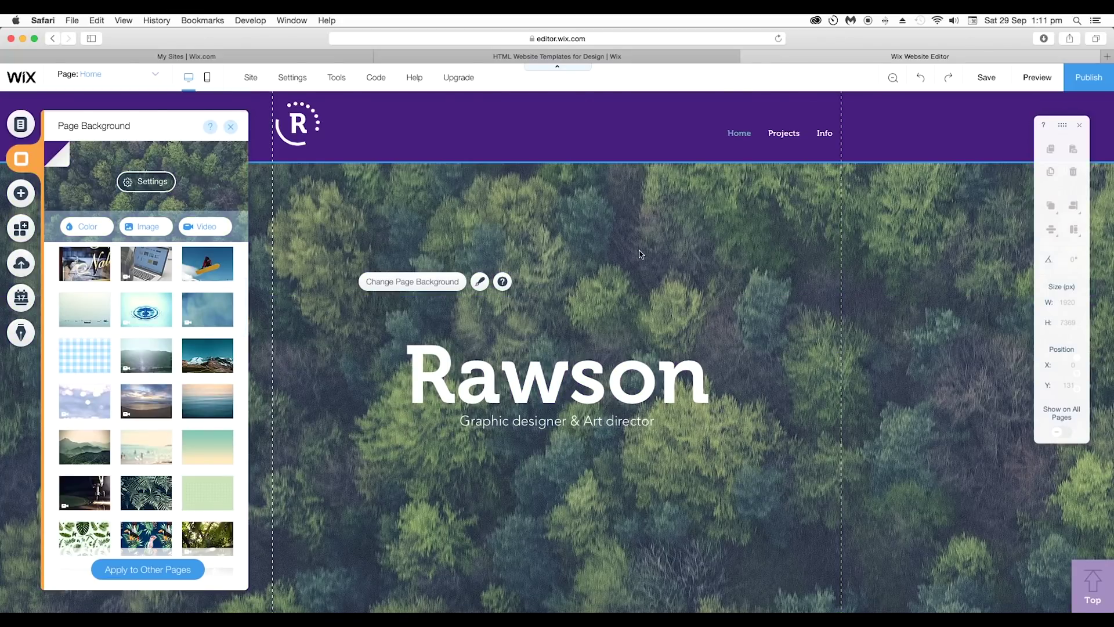
# Set the forest background to Freeze scrolling at 83% opacity
pyautogui.click(145, 181)
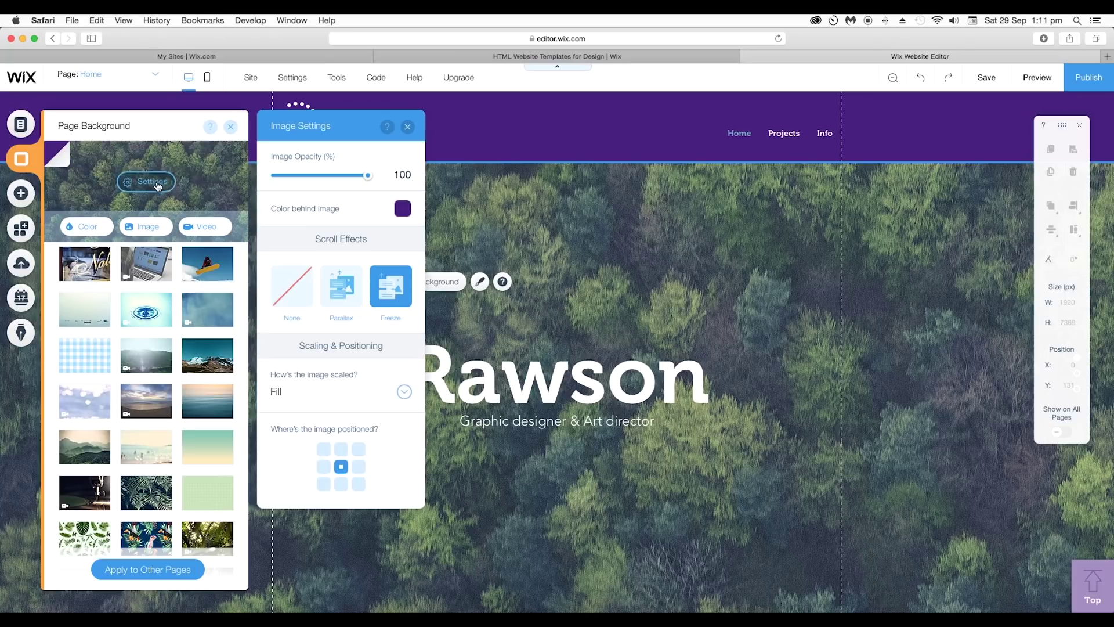
pyautogui.click(348, 299)
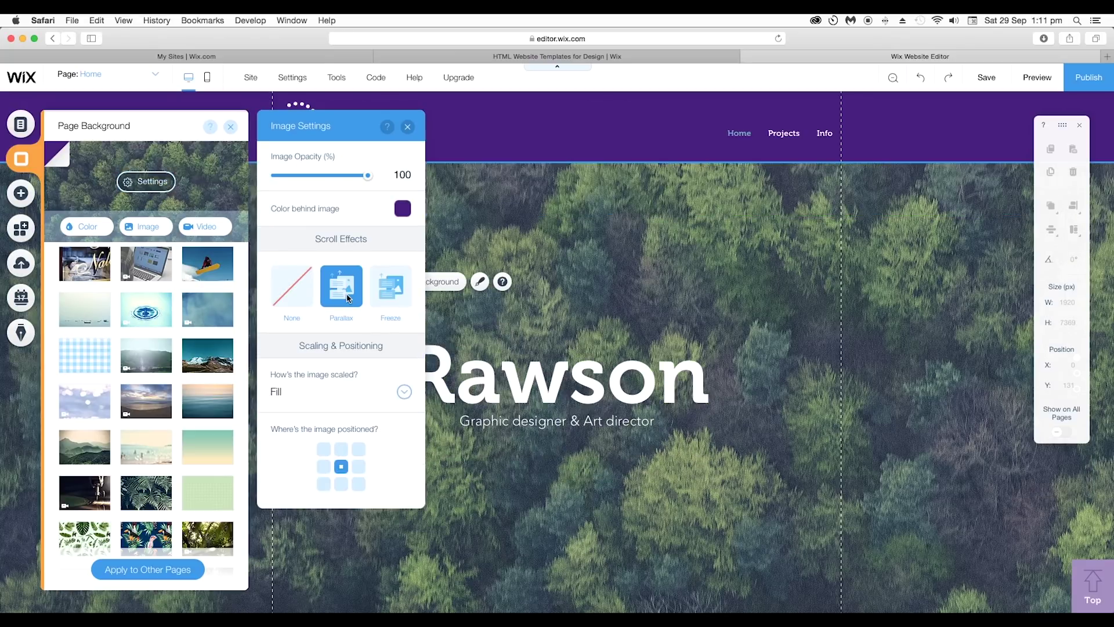
pyautogui.click(390, 299)
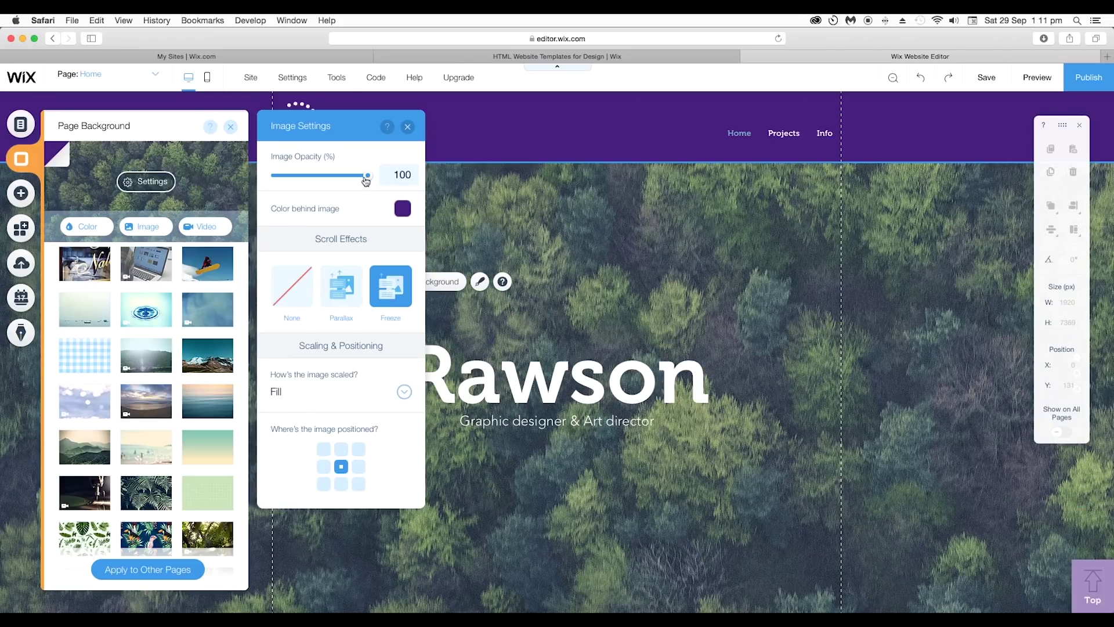
pyautogui.moveTo(368, 176)
pyautogui.mouseDown()
pyautogui.moveTo(288, 175)
pyautogui.moveTo(380, 179)
pyautogui.mouseUp()
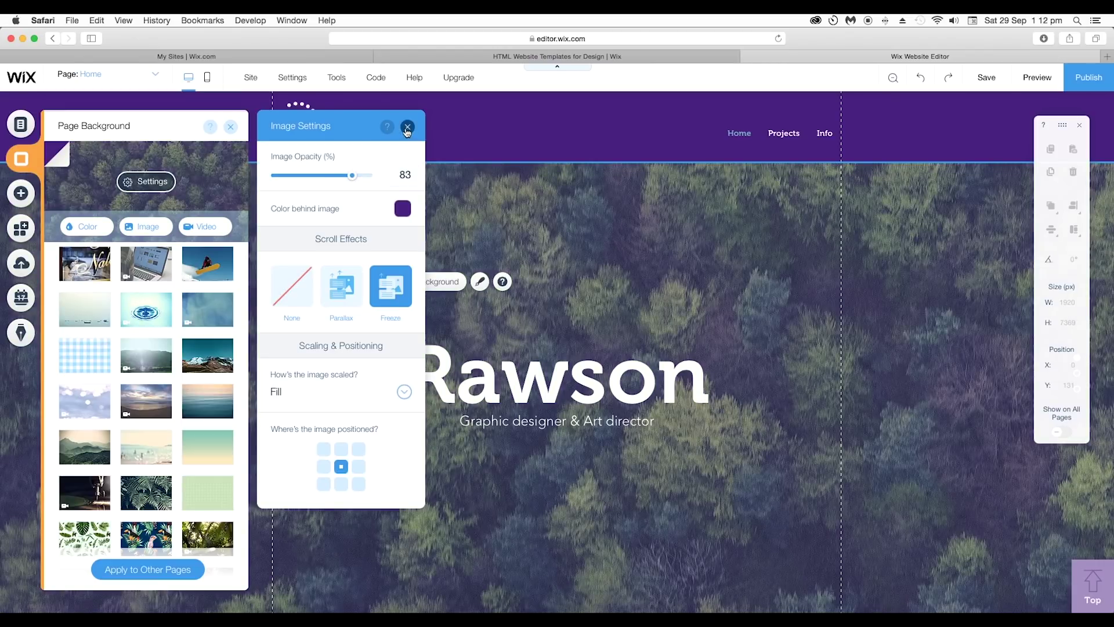
pyautogui.click(580, 261)
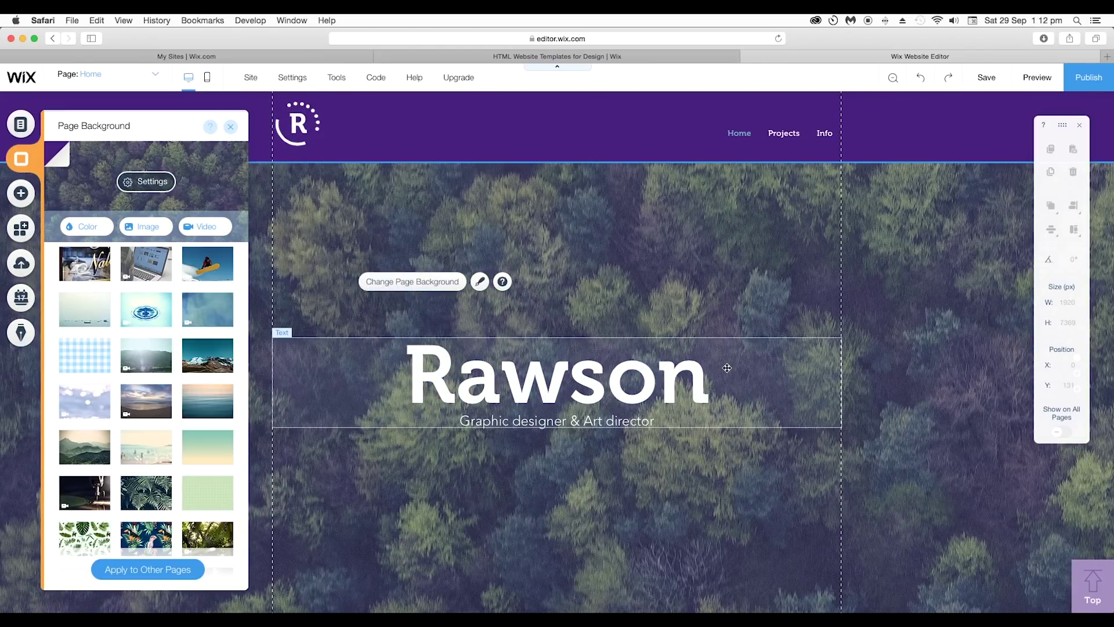
# Browse the Cinemagraphs, Architecture & Interiors and Abstract background video categories
pyautogui.click(205, 233)
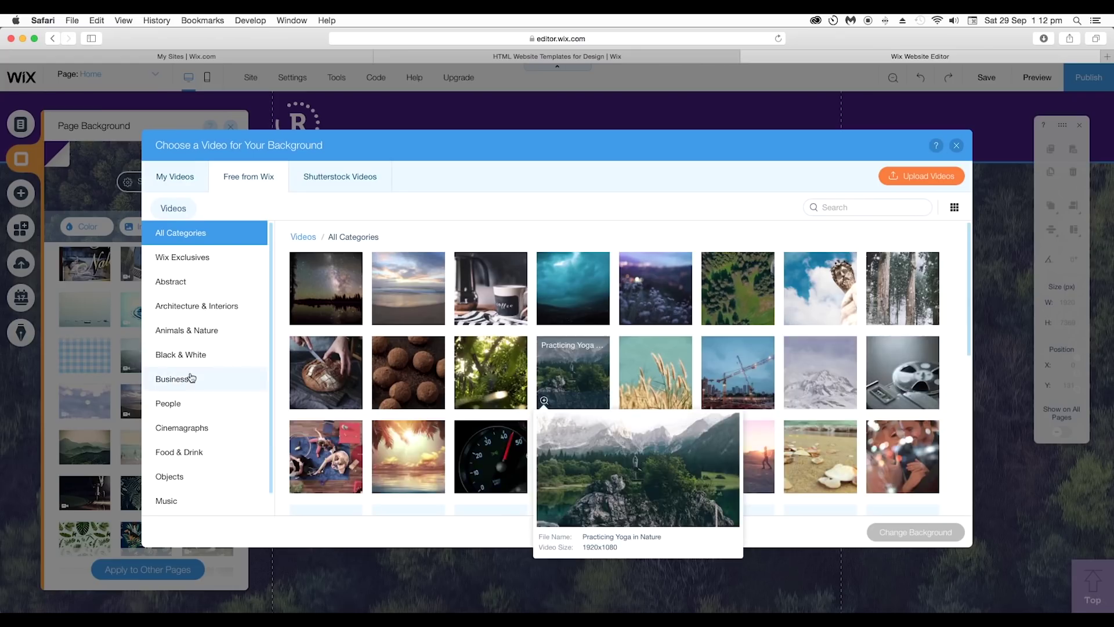
pyautogui.scroll(-1, 199, 351)
pyautogui.scroll(1, 200, 348)
pyautogui.scroll(-1, 192, 378)
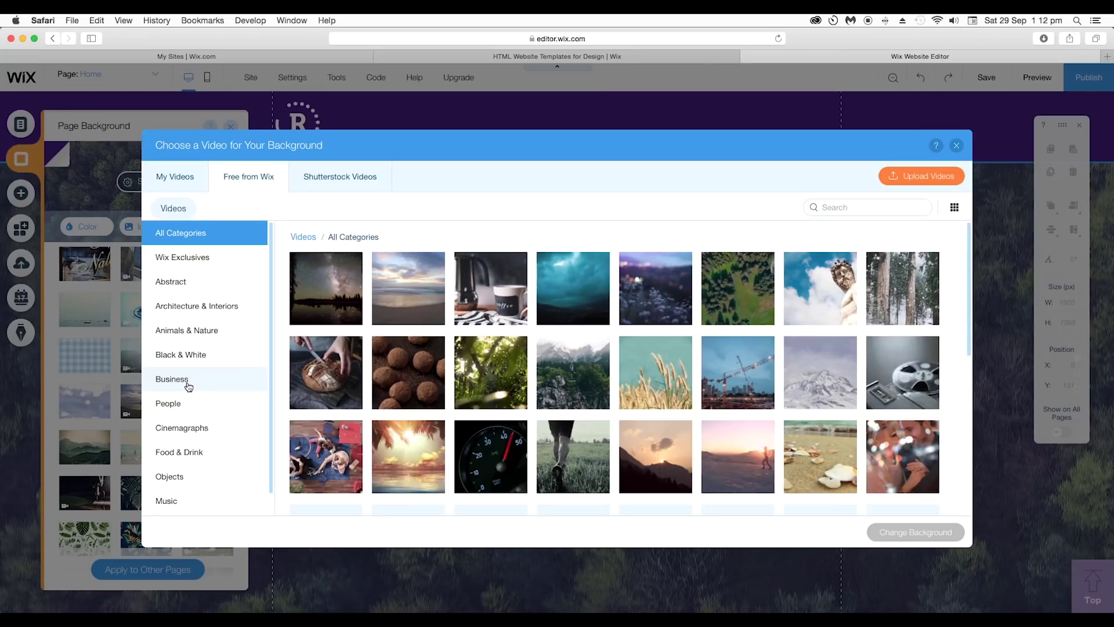
pyautogui.scroll(-5, 365, 389)
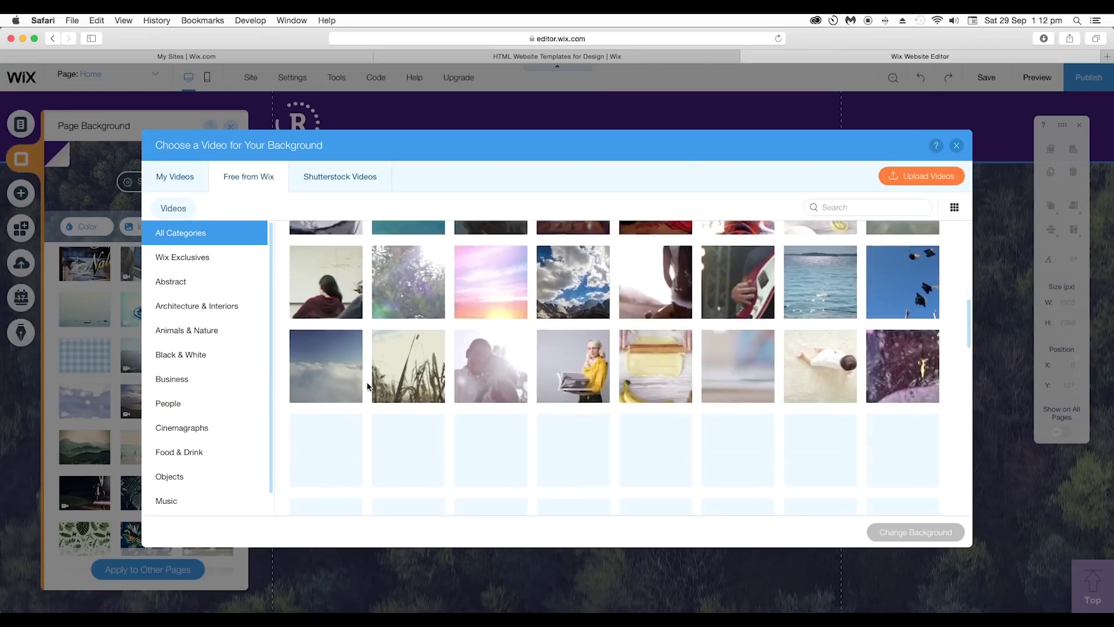
pyautogui.scroll(5, 365, 378)
pyautogui.click(187, 431)
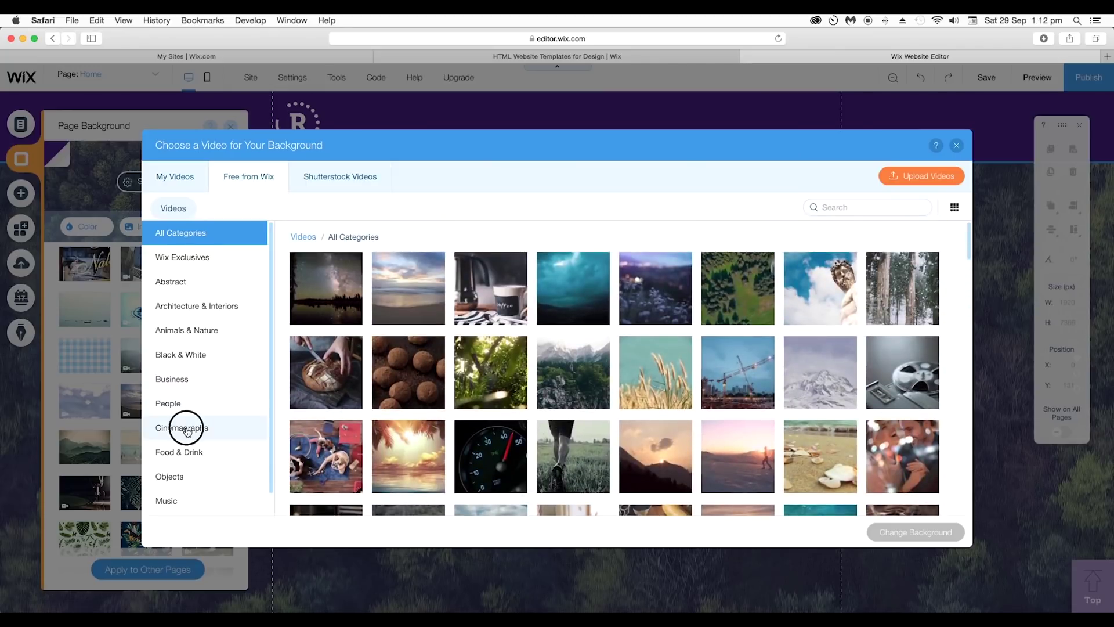
pyautogui.click(197, 305)
pyautogui.scroll(-1, 652, 349)
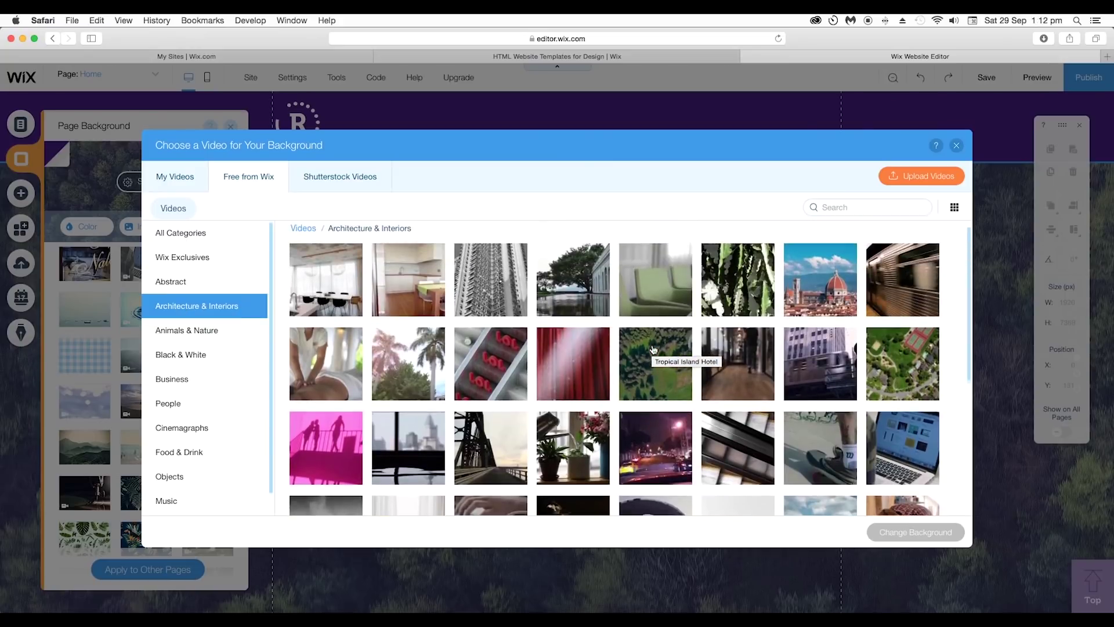
pyautogui.scroll(1, 653, 348)
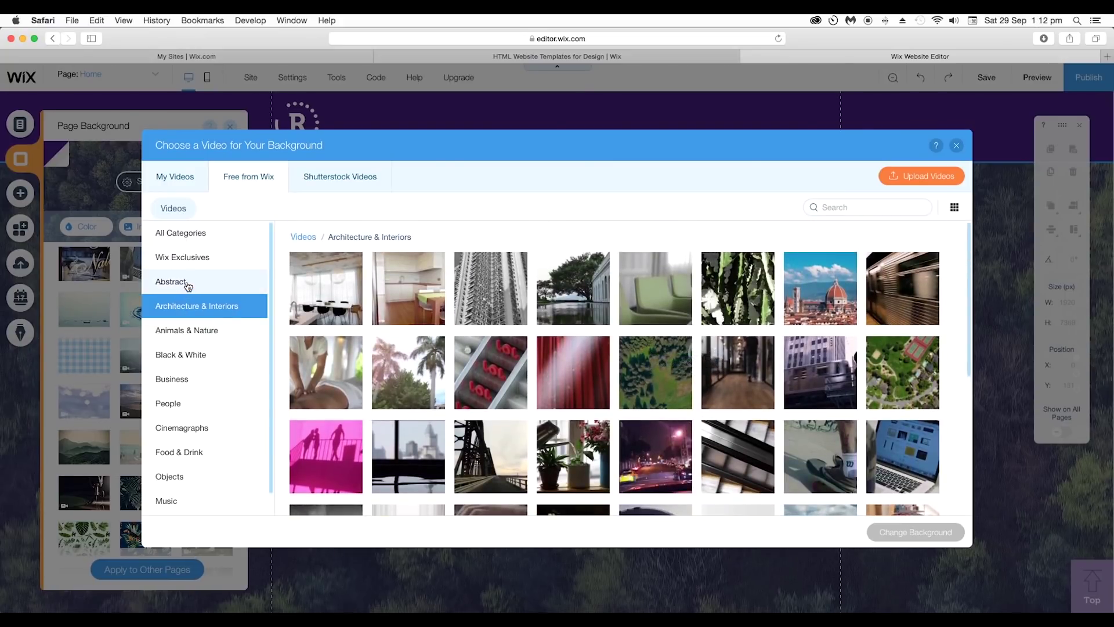
pyautogui.click(197, 283)
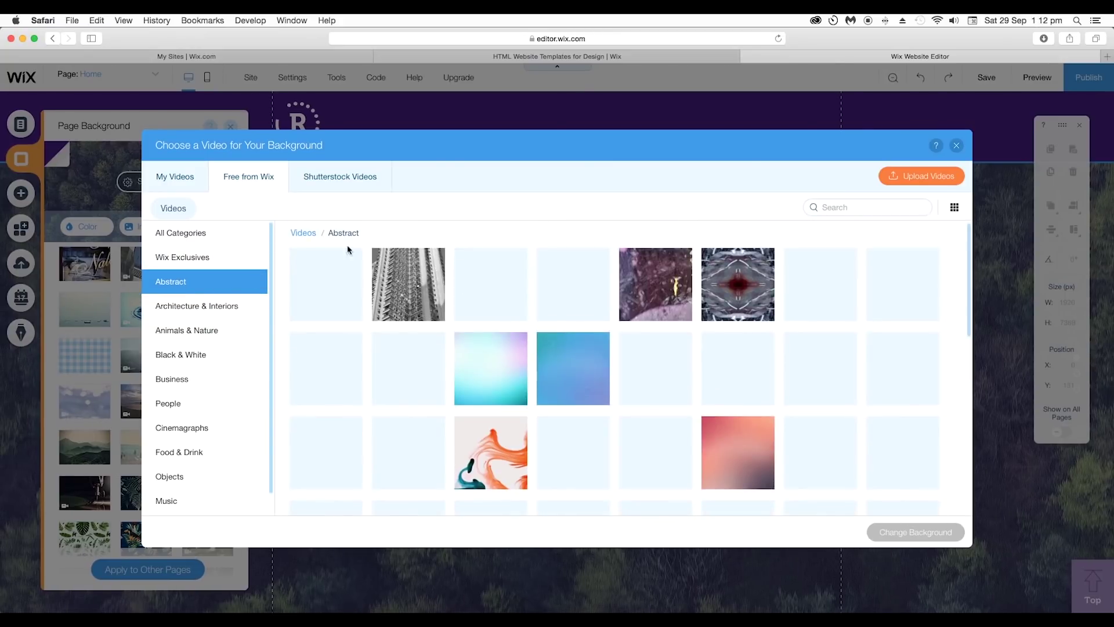
# Leave the video library and set the city skyline video as page background
pyautogui.click(956, 146)
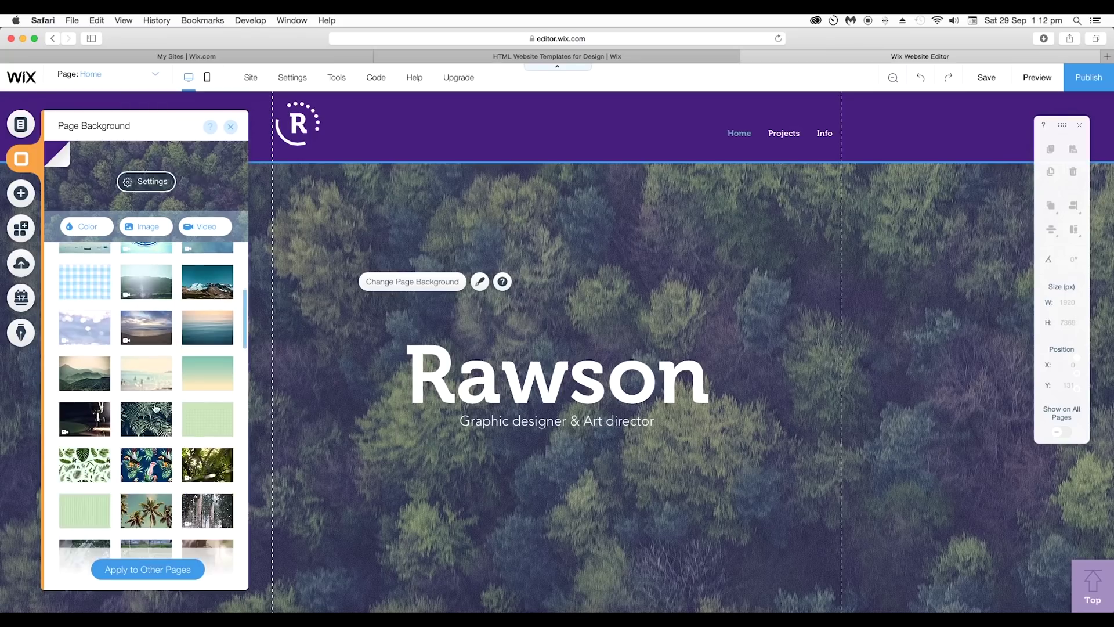
pyautogui.scroll(-10, 146, 406)
pyautogui.scroll(-1, 161, 407)
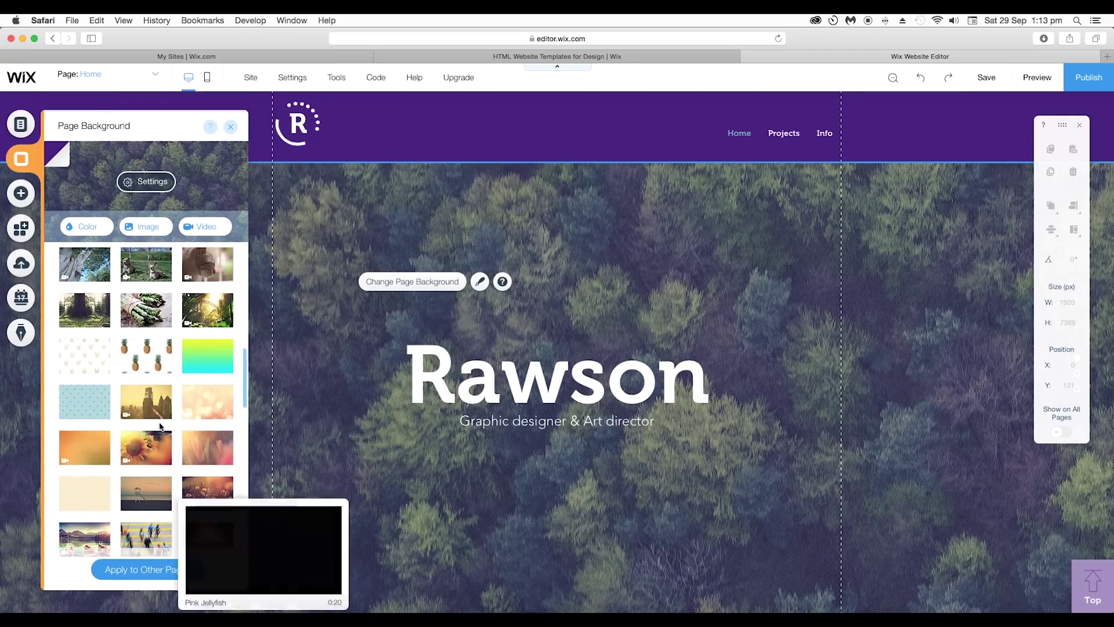
pyautogui.click(160, 416)
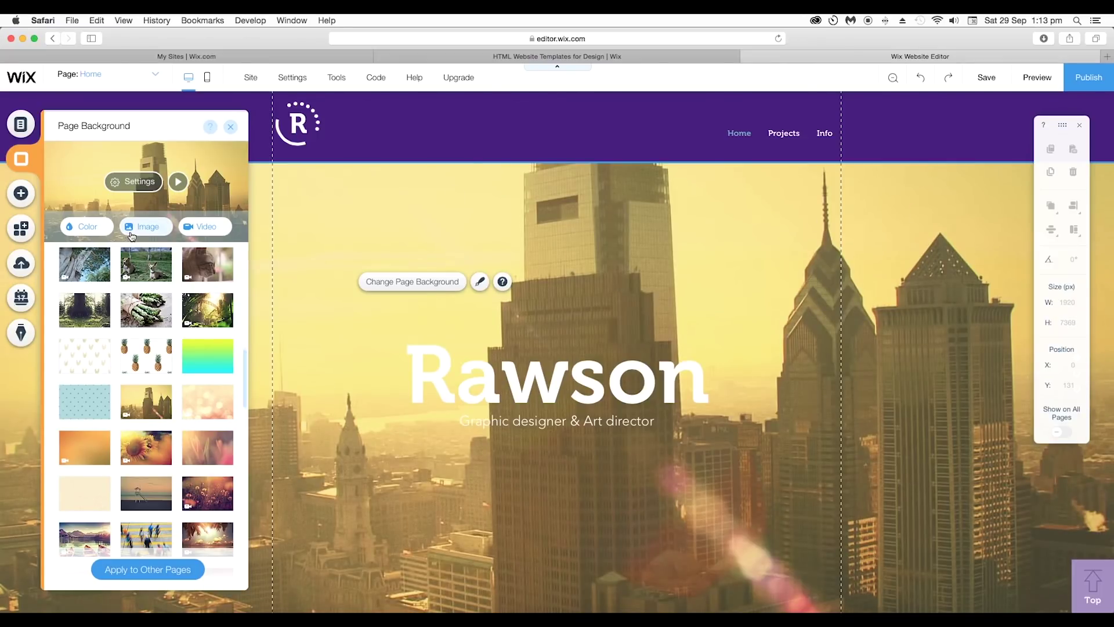
# Give the skyline video a 75% dark purple colour overlay and a fine dot pattern
pyautogui.click(135, 181)
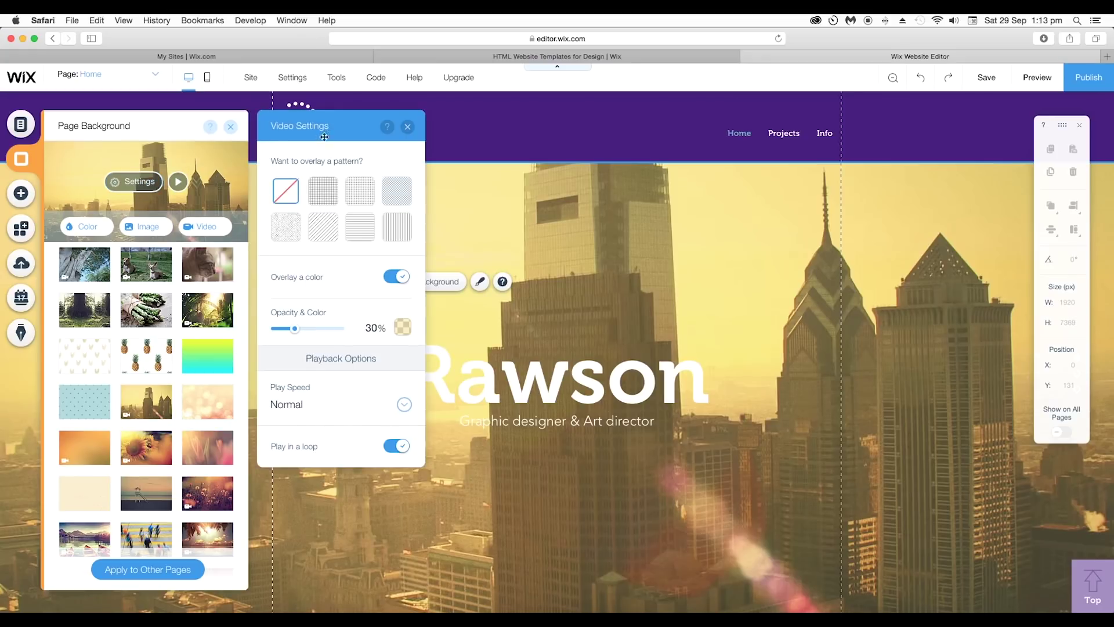
pyautogui.moveTo(324, 136); pyautogui.dragTo(239, 184)
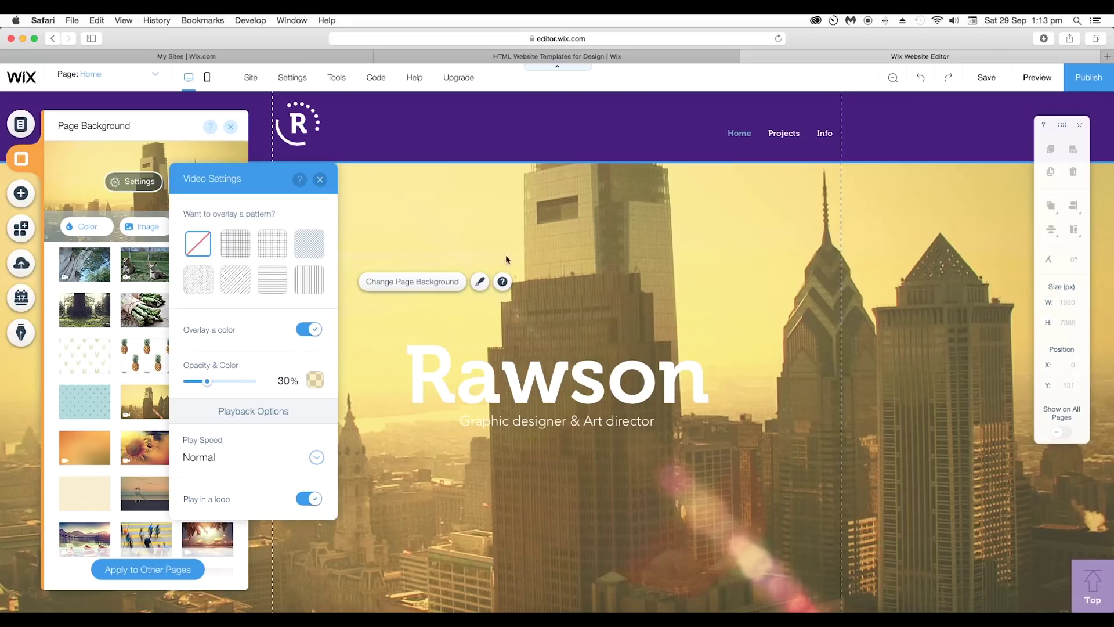
pyautogui.click(314, 386)
pyautogui.click(348, 464)
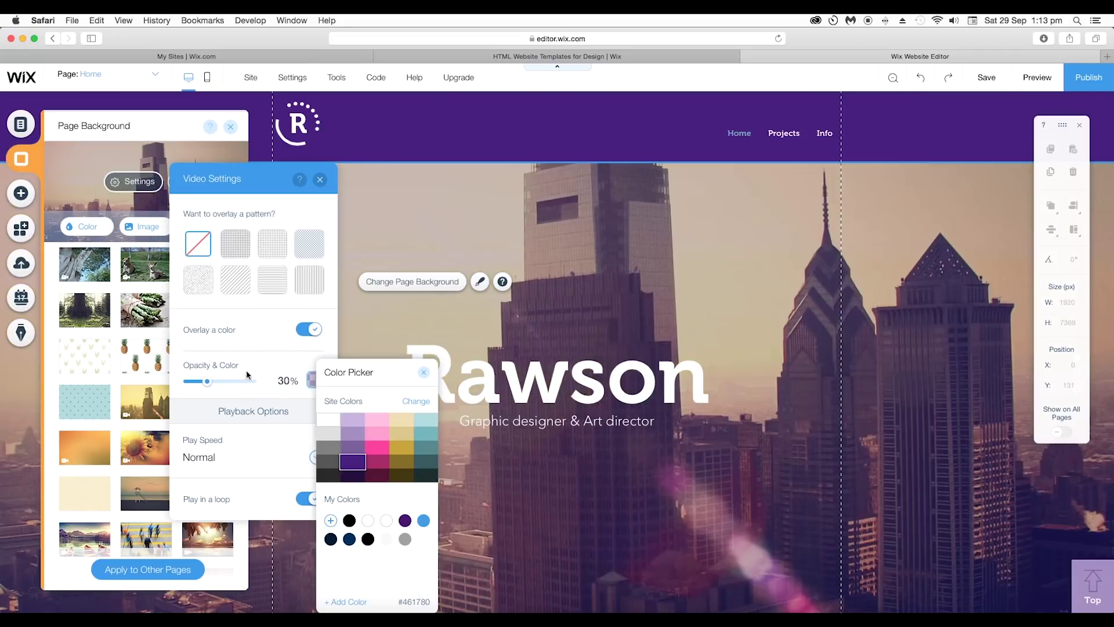
pyautogui.moveTo(214, 381); pyautogui.dragTo(237, 382)
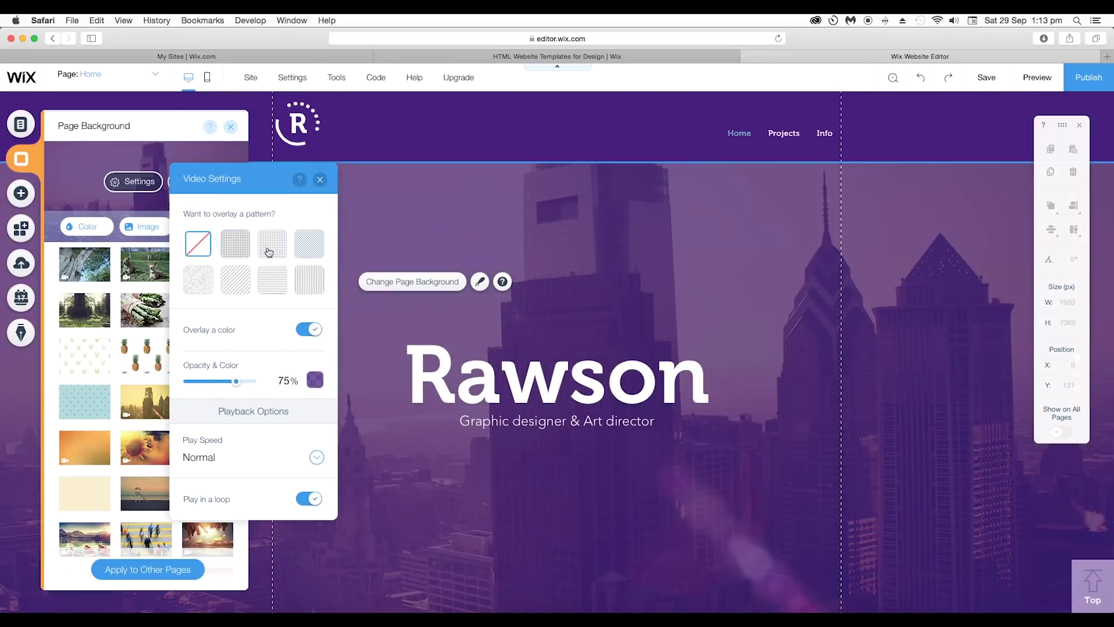
pyautogui.click(269, 251)
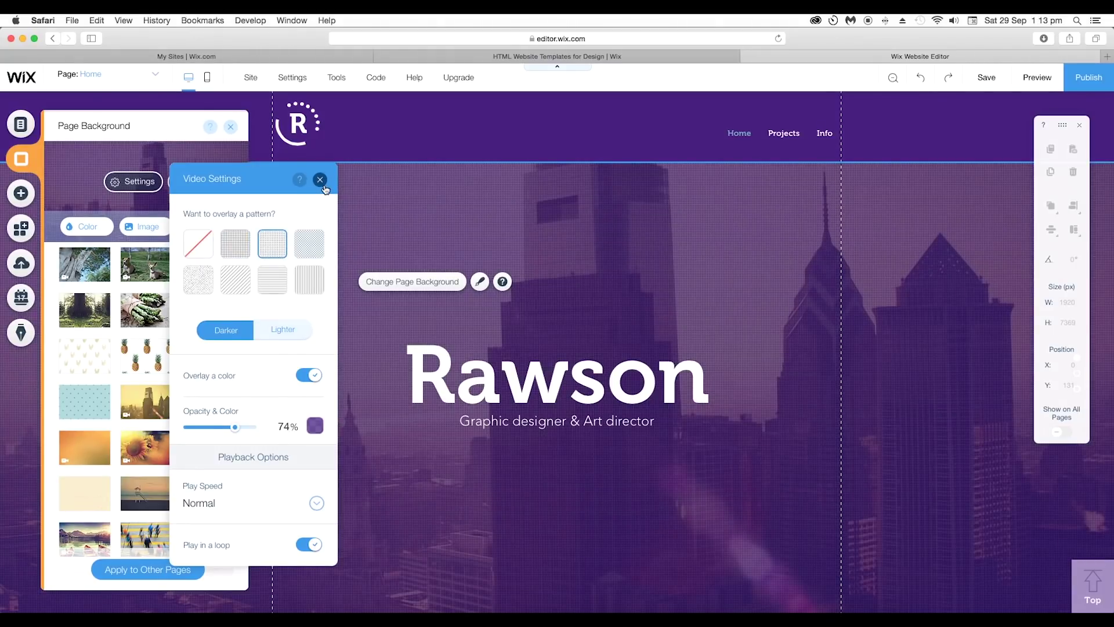
# Play and pause the background video to check the overlay
pyautogui.click(320, 180)
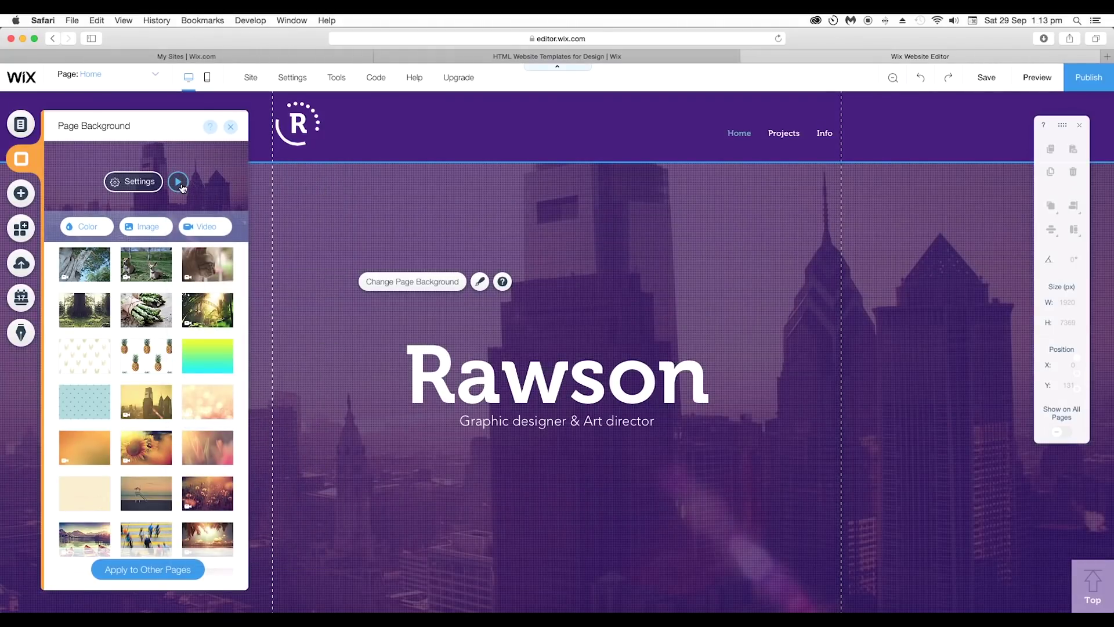
pyautogui.click(178, 182)
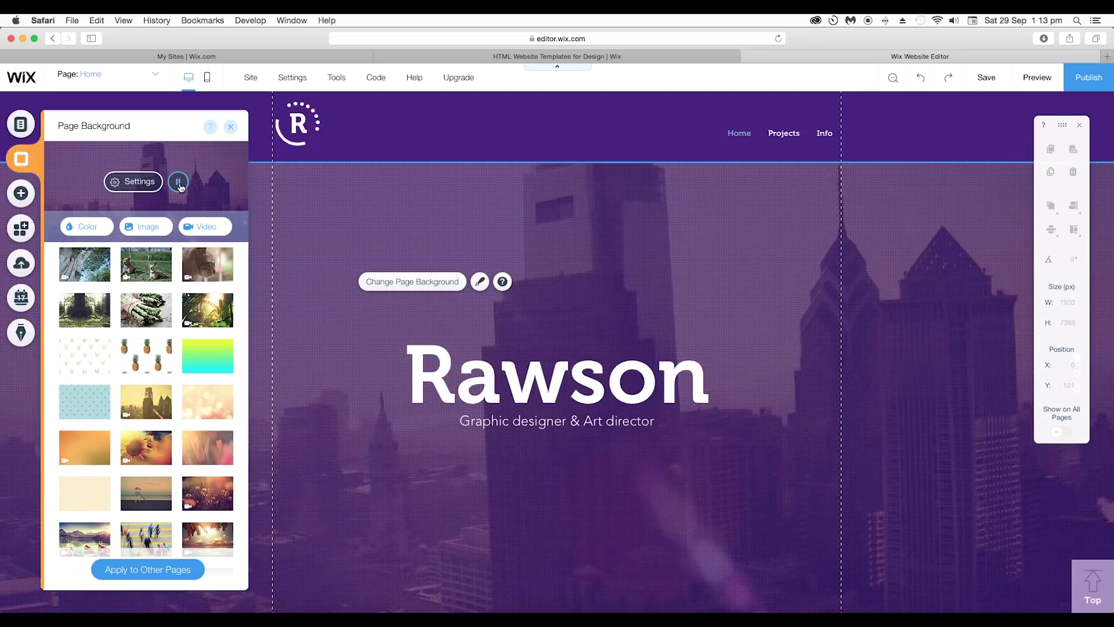
pyautogui.click(178, 182)
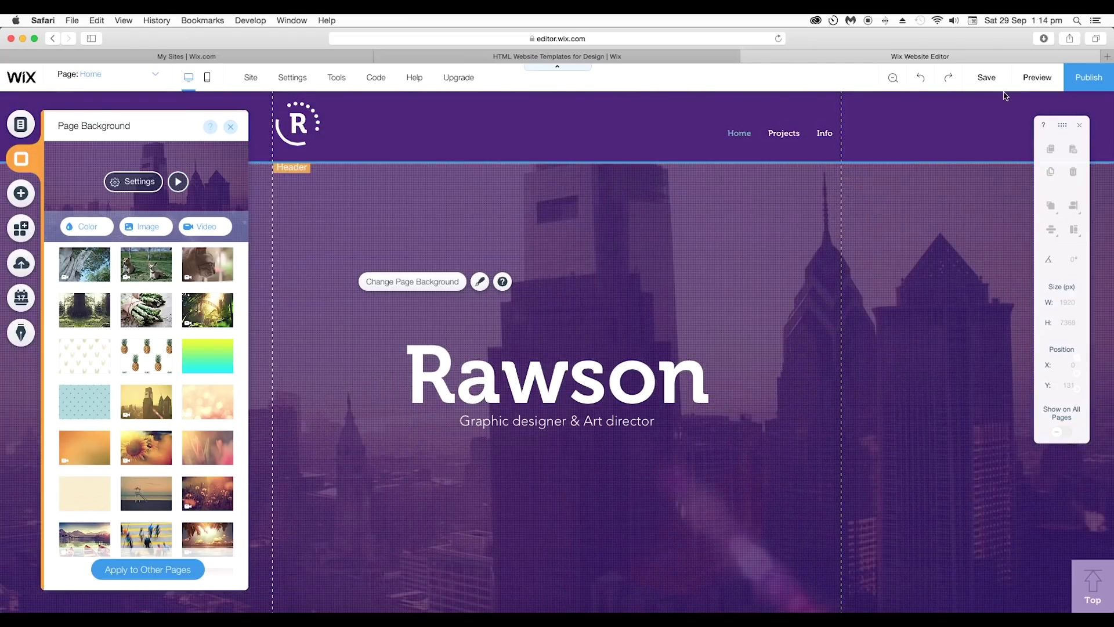
# Preview the site with the purple-tinted city skyline video background
pyautogui.click(1037, 81)
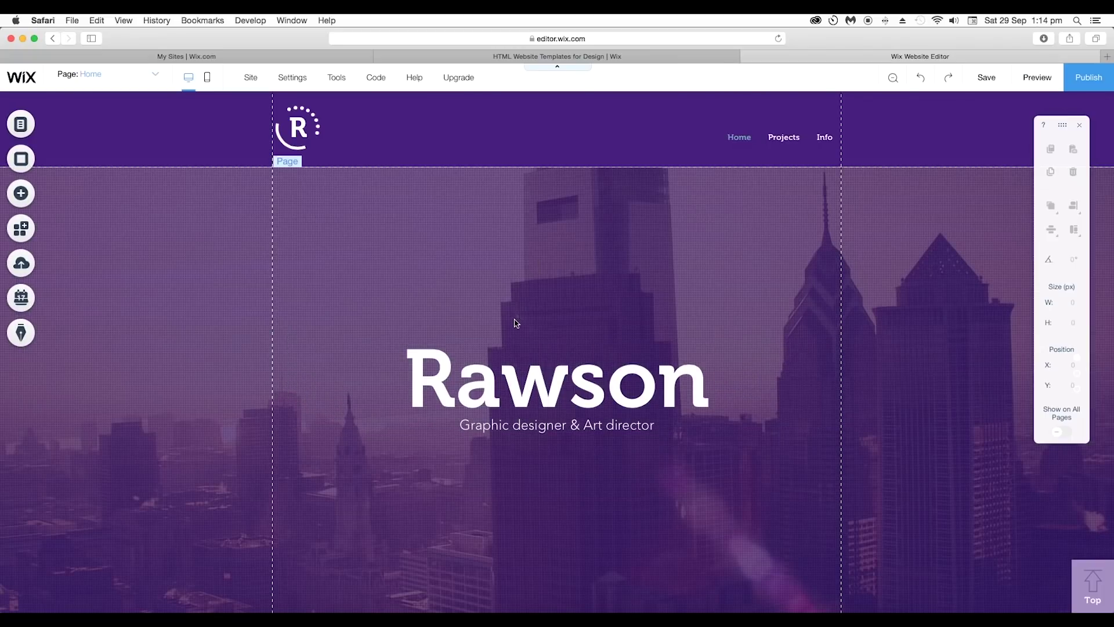
# Change the Rawson title text colour to cream #EDDFB0
pyautogui.click(549, 394)
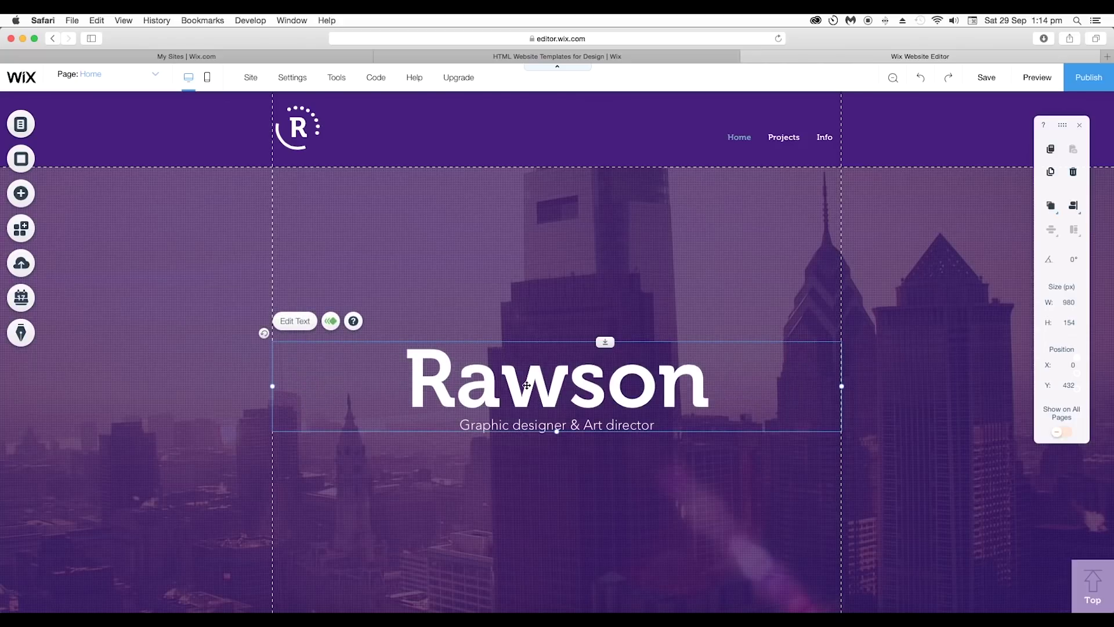
pyautogui.click(295, 320)
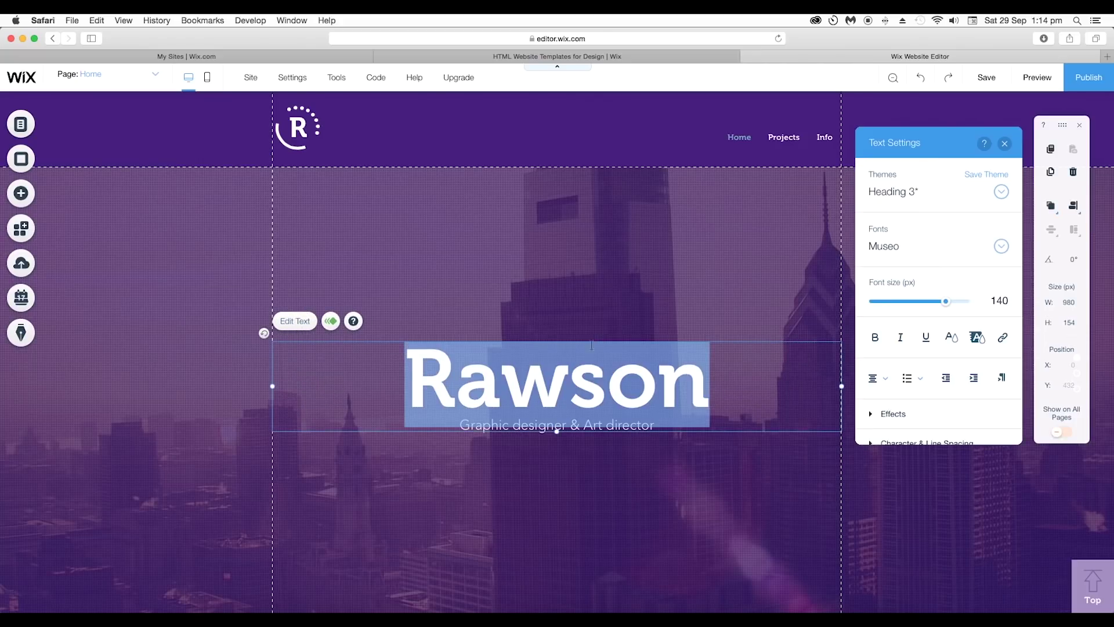
pyautogui.scroll(-2, 946, 330)
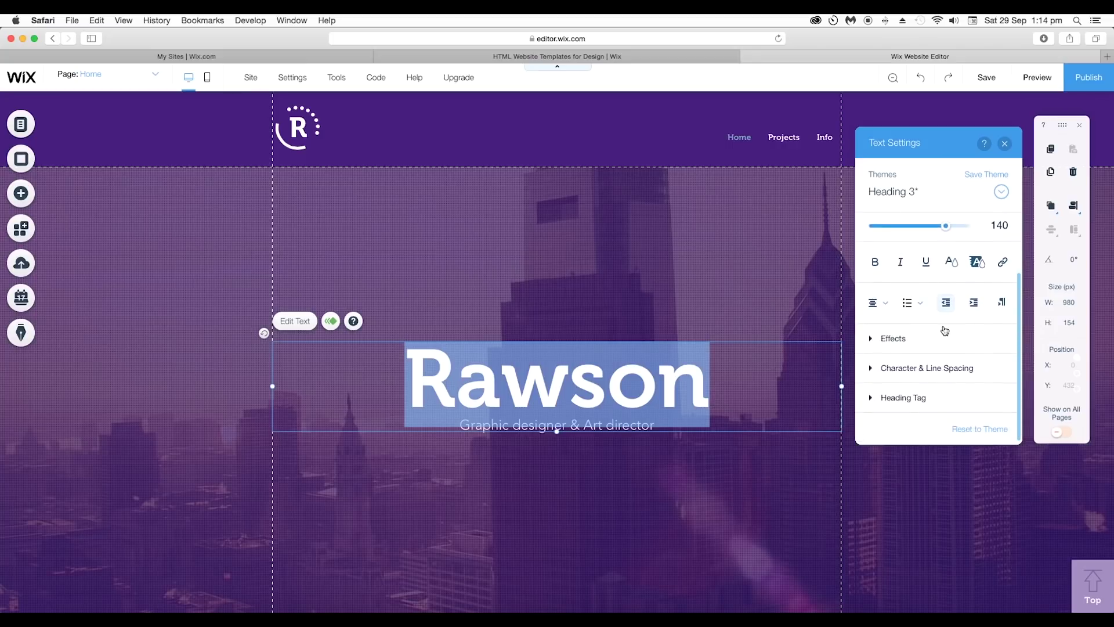
pyautogui.scroll(2, 944, 330)
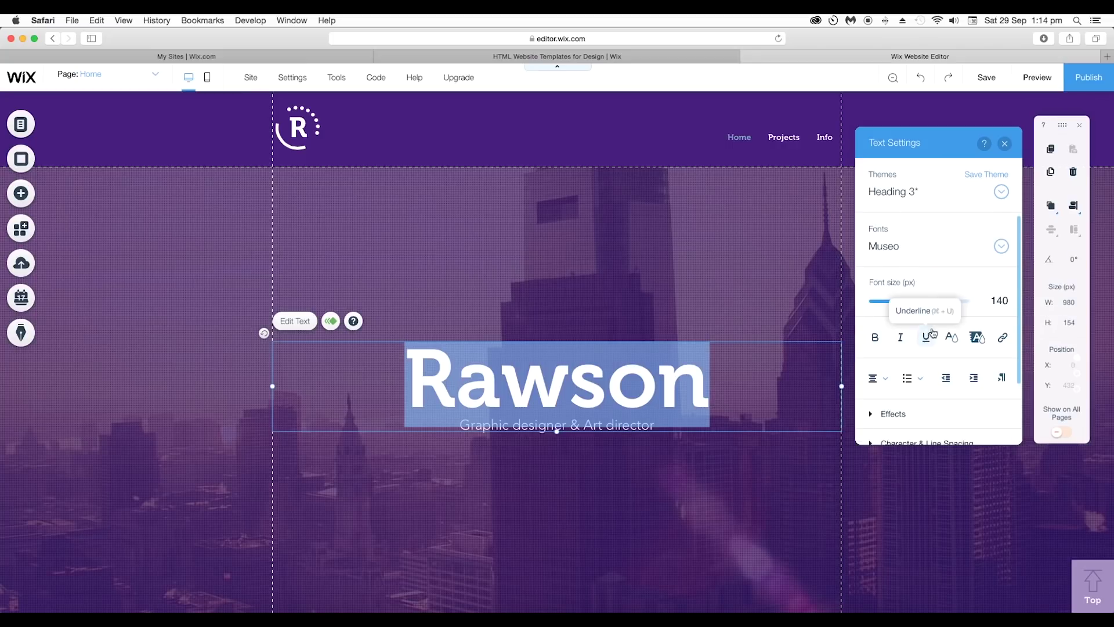
pyautogui.click(955, 343)
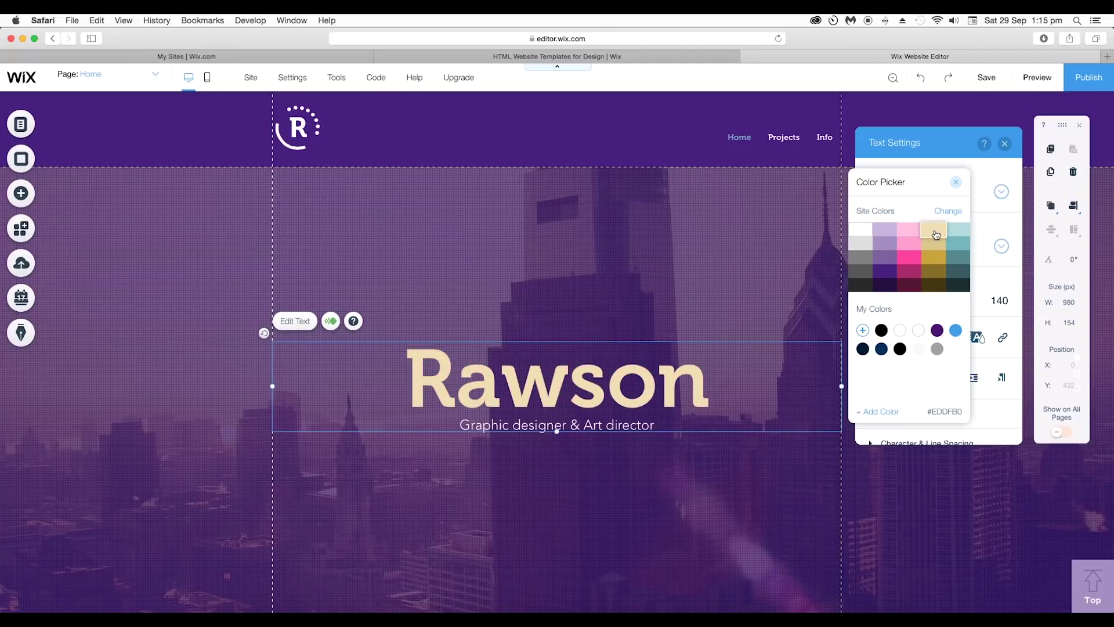
pyautogui.click(956, 185)
pyautogui.click(551, 428)
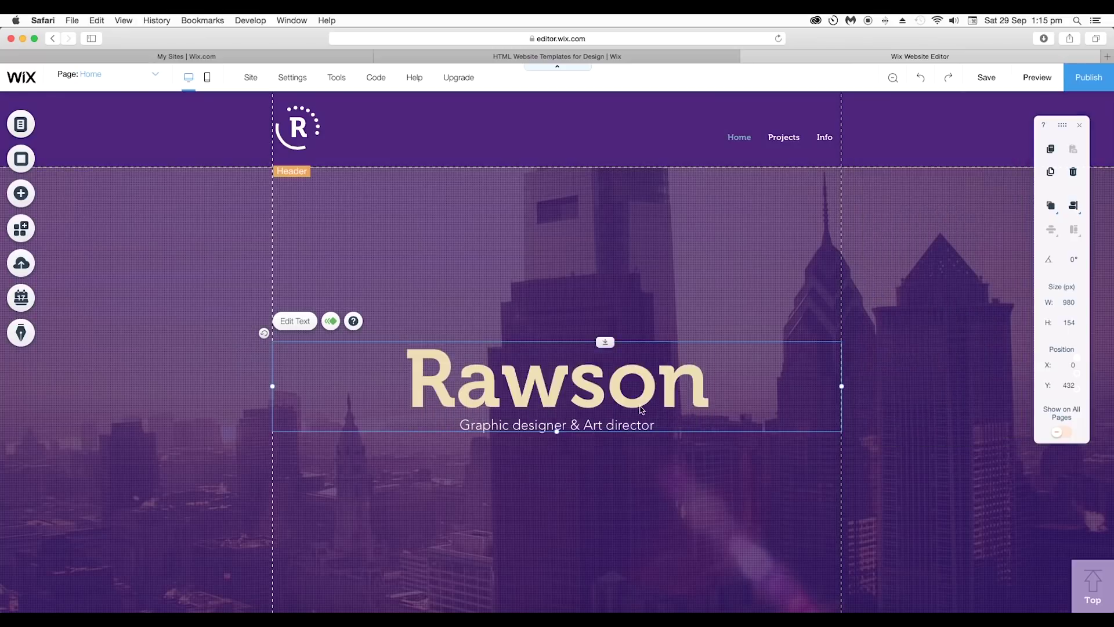
# Keep the Projects heading colour dark purple
pyautogui.scroll(-10, 691, 460)
pyautogui.scroll(-5, 691, 460)
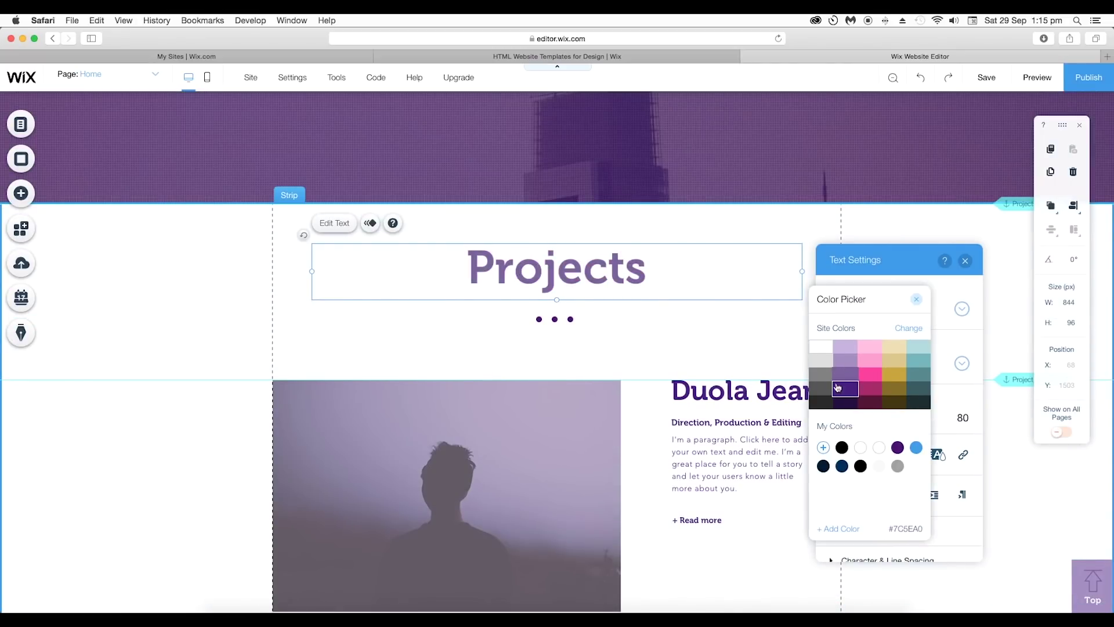
pyautogui.click(961, 272)
pyautogui.click(965, 260)
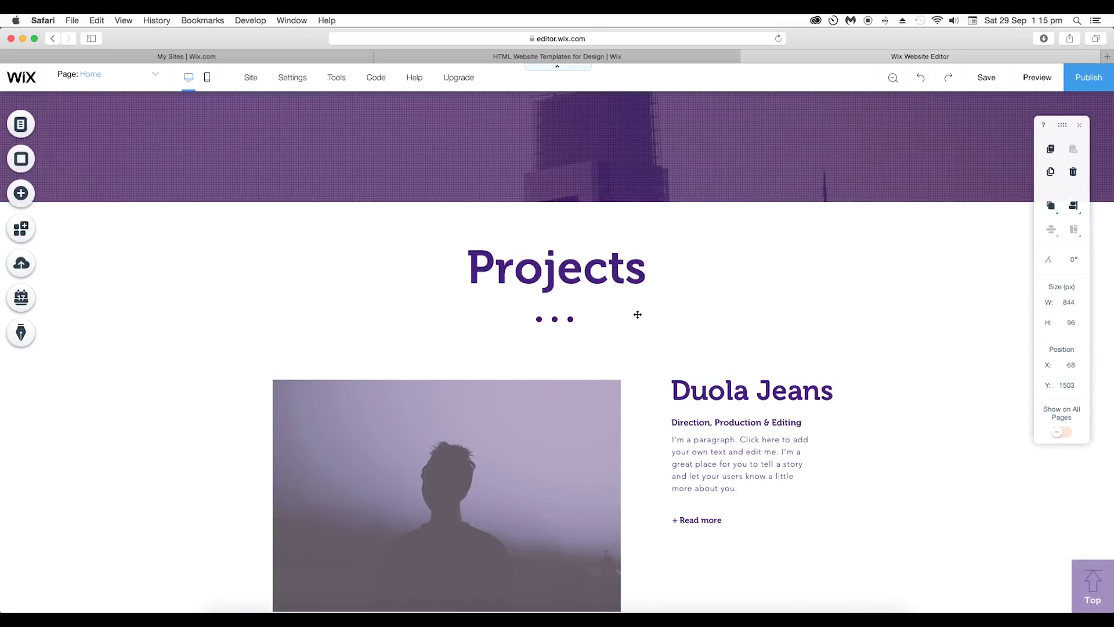
pyautogui.scroll(15, 635, 313)
# Set the Rawson title text colour to white #FFFFFF
pyautogui.click(647, 383)
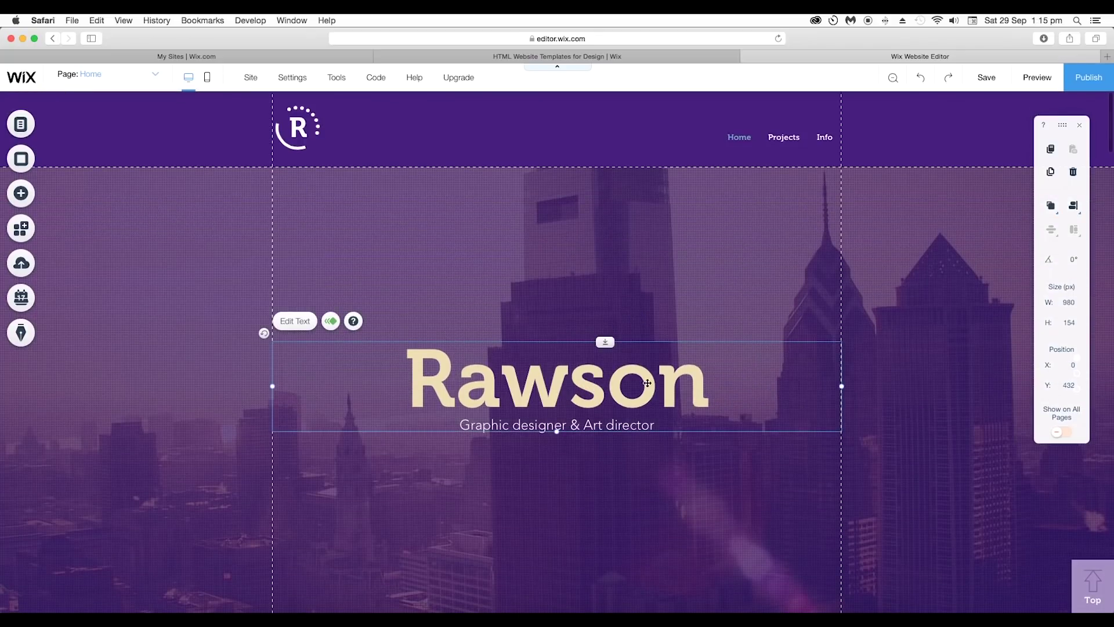
pyautogui.click(302, 329)
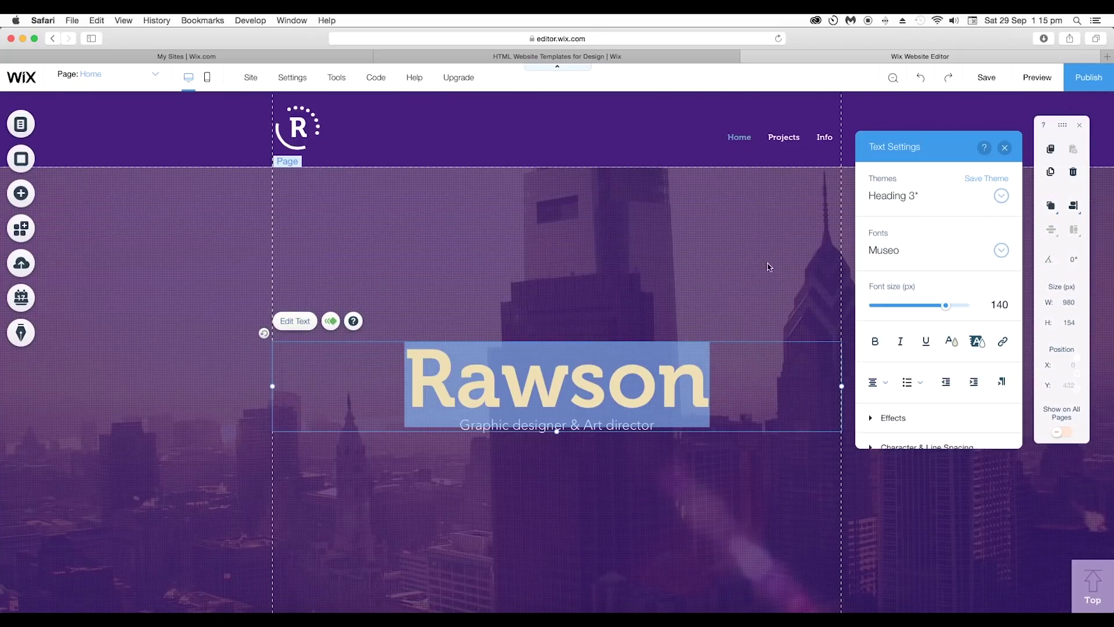
pyautogui.click(950, 343)
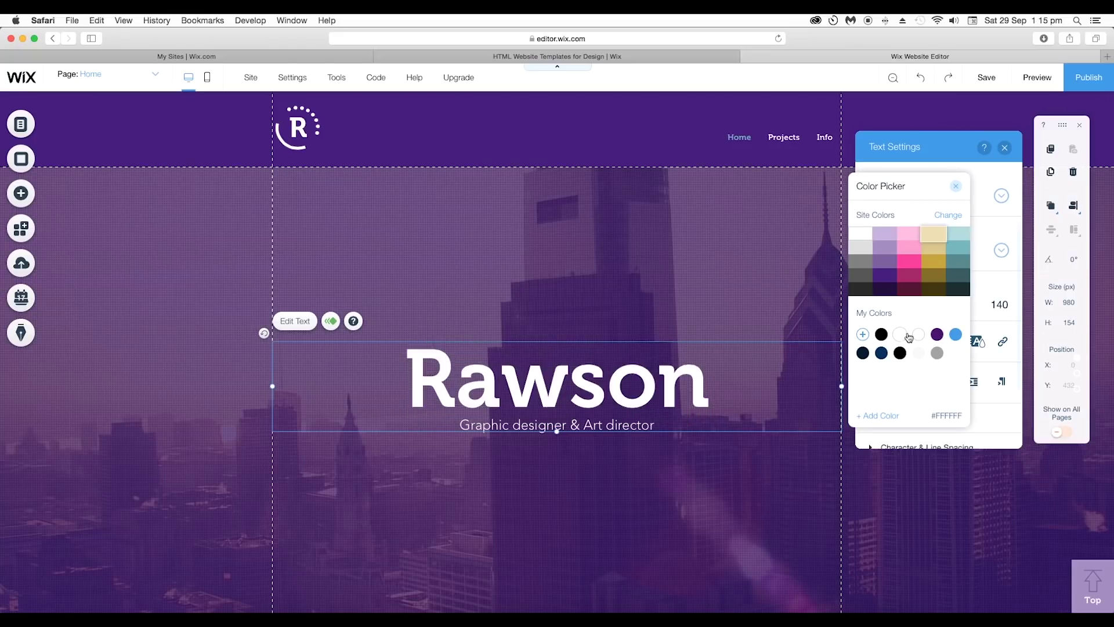
pyautogui.click(956, 187)
pyautogui.click(1004, 147)
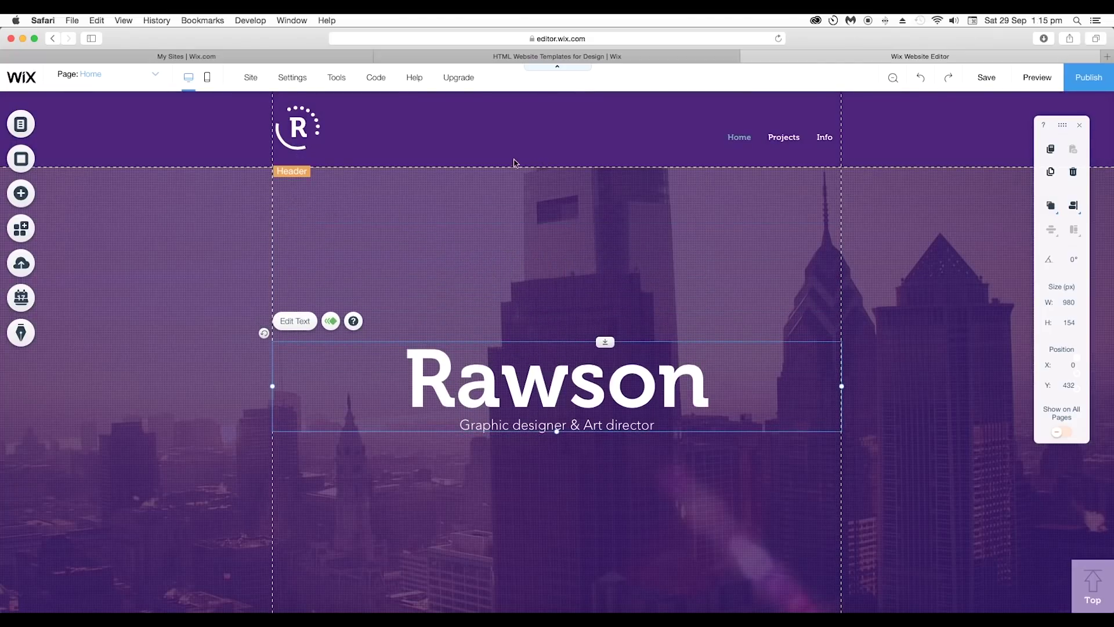
pyautogui.click(570, 133)
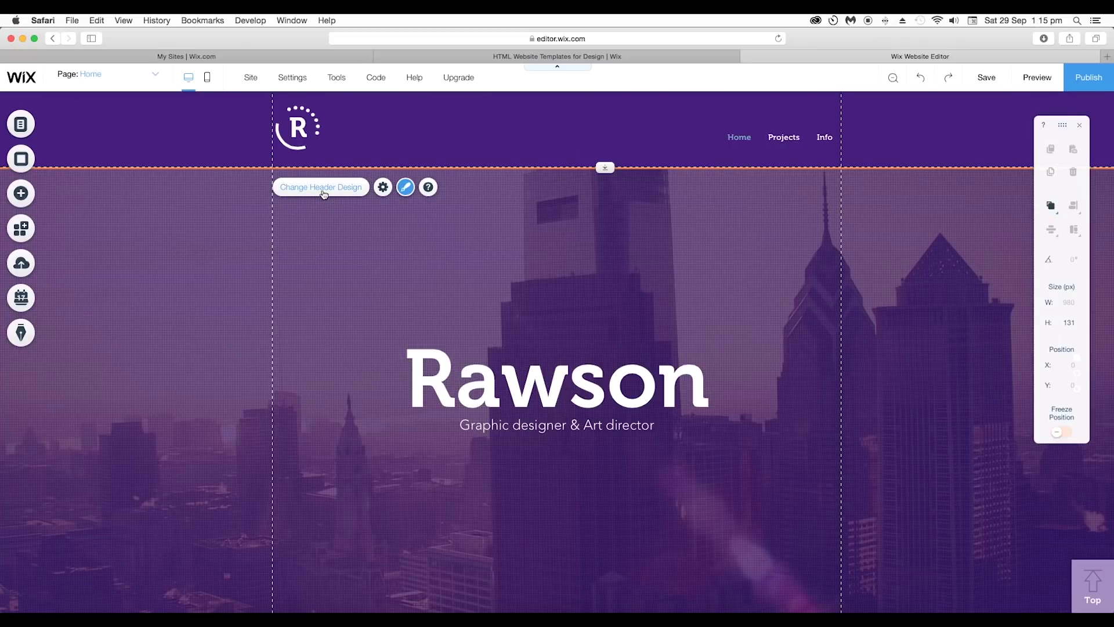
# Apply the black header design to the site header
pyautogui.click(324, 194)
pyautogui.scroll(-2, 214, 380)
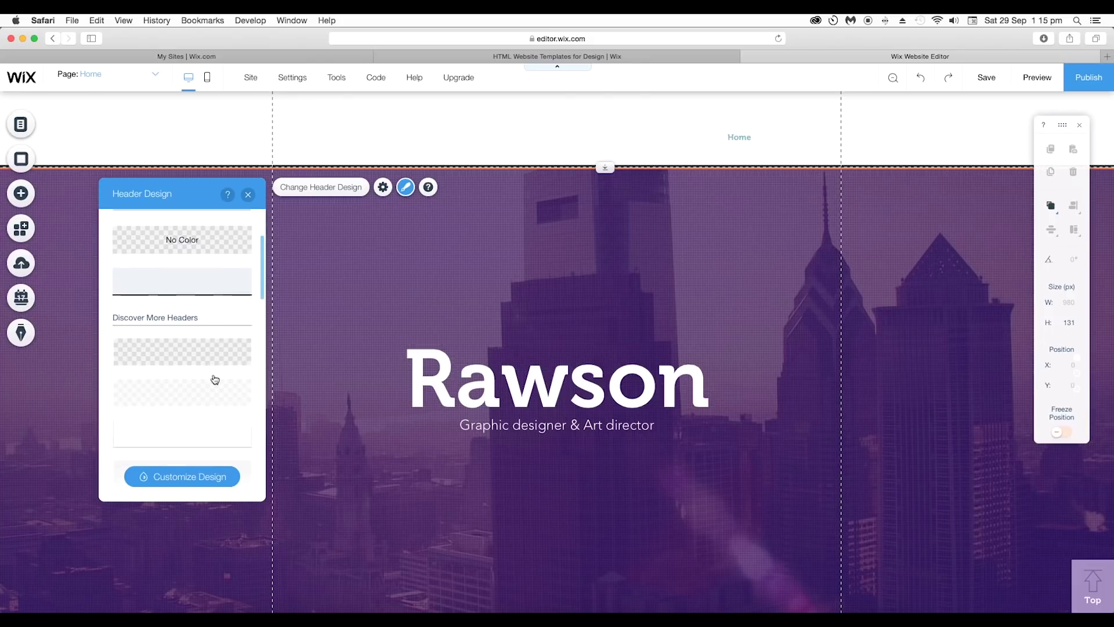
pyautogui.scroll(2, 214, 374)
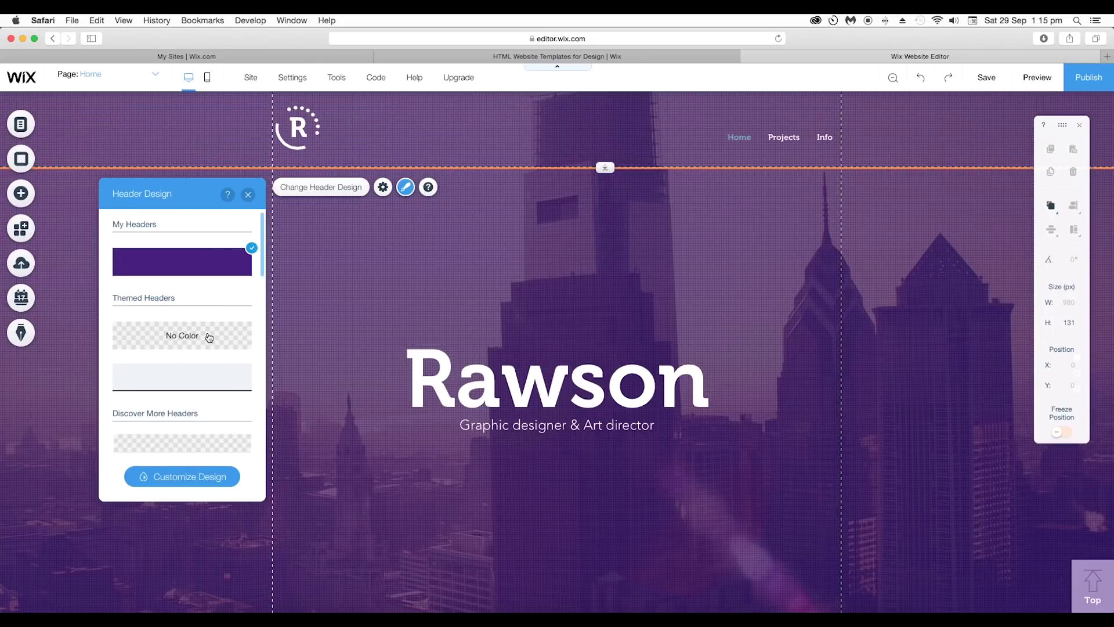
pyautogui.scroll(-3, 204, 377)
pyautogui.scroll(3, 204, 377)
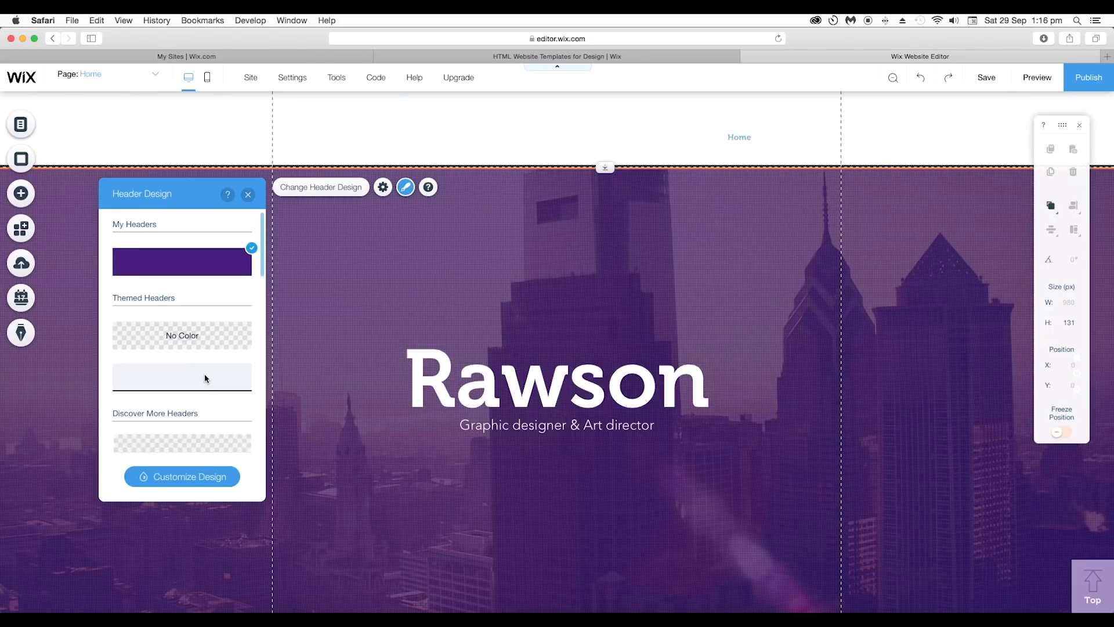
pyautogui.scroll(-5, 173, 409)
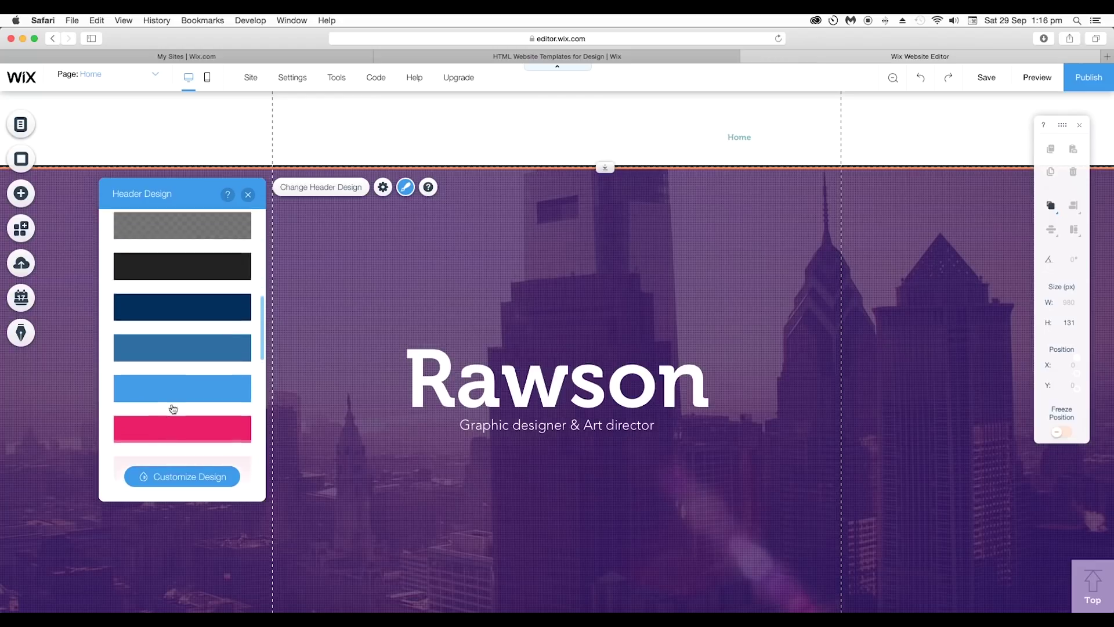
pyautogui.scroll(2, 173, 409)
pyautogui.click(188, 328)
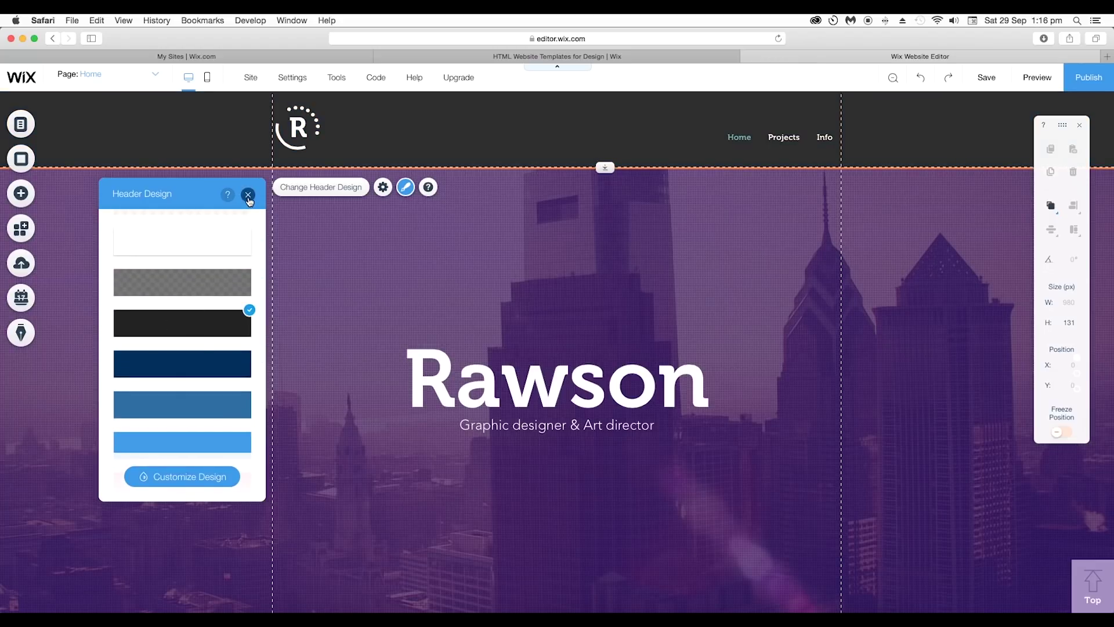
pyautogui.click(248, 195)
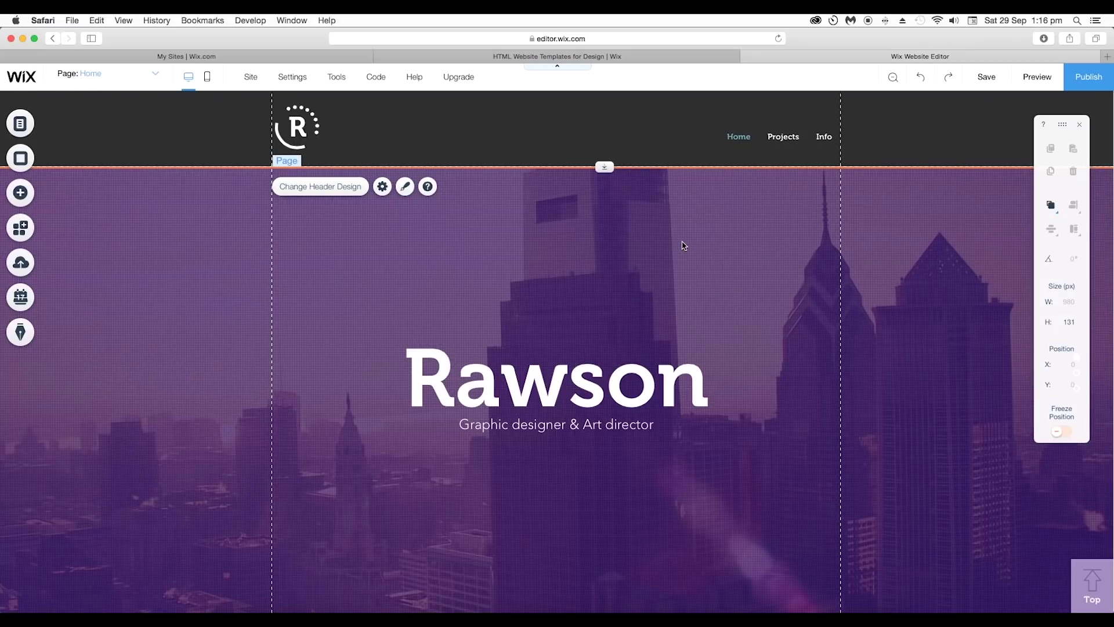
pyautogui.scroll(-4, 588, 331)
pyautogui.scroll(-15, 589, 331)
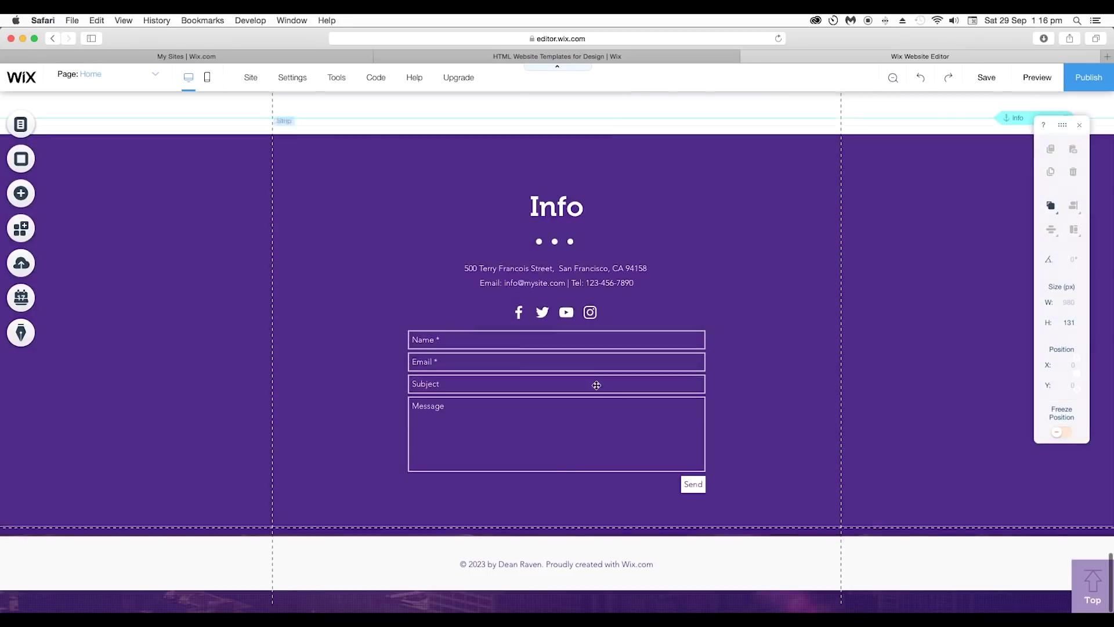
# Set the Info strip background colour to dark purple #230C40
pyautogui.click(372, 234)
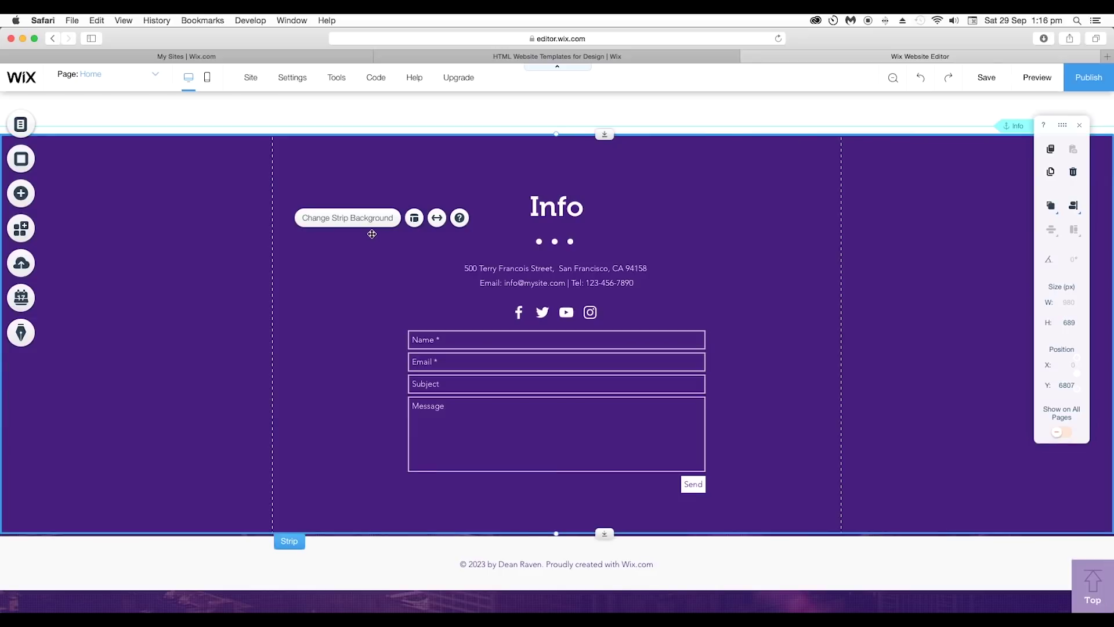
pyautogui.click(369, 226)
pyautogui.click(186, 311)
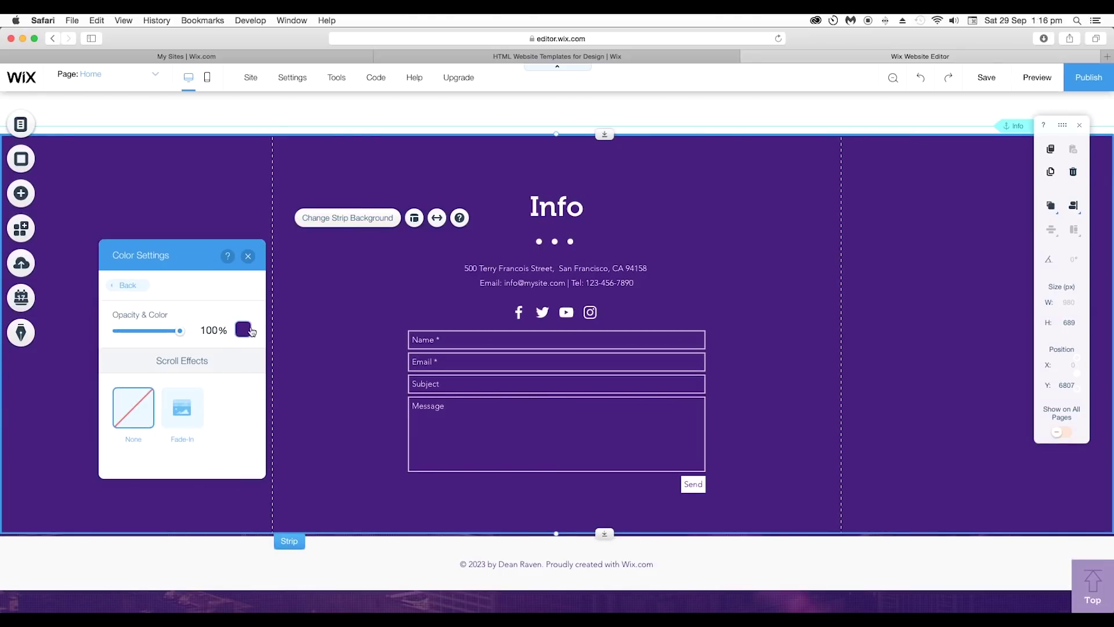
pyautogui.click(243, 330)
pyautogui.click(264, 444)
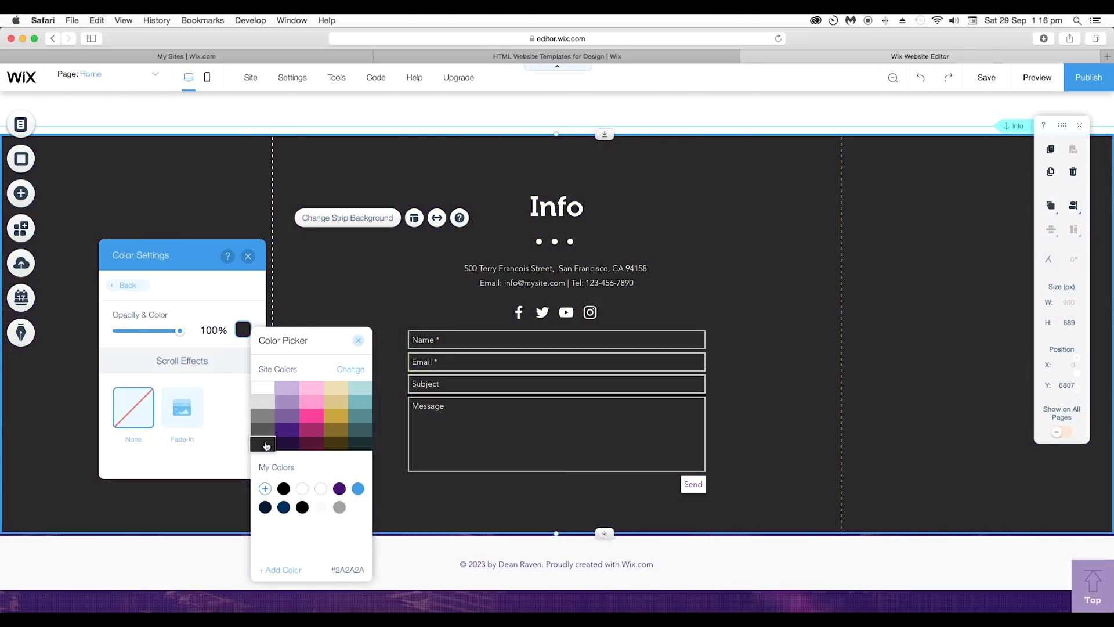
pyautogui.click(287, 444)
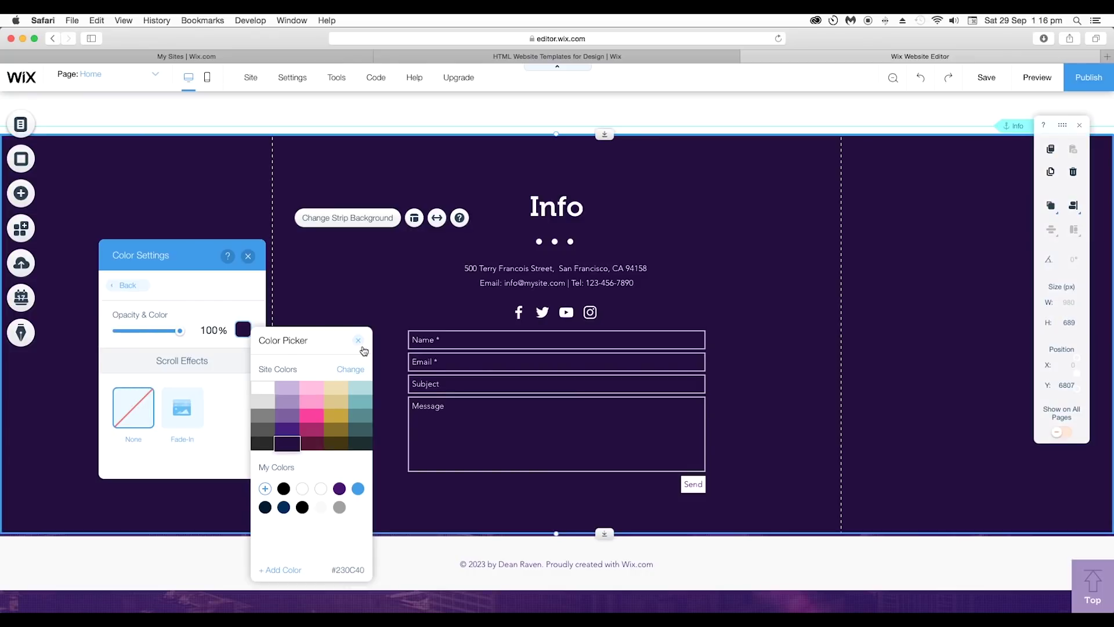
pyautogui.click(360, 344)
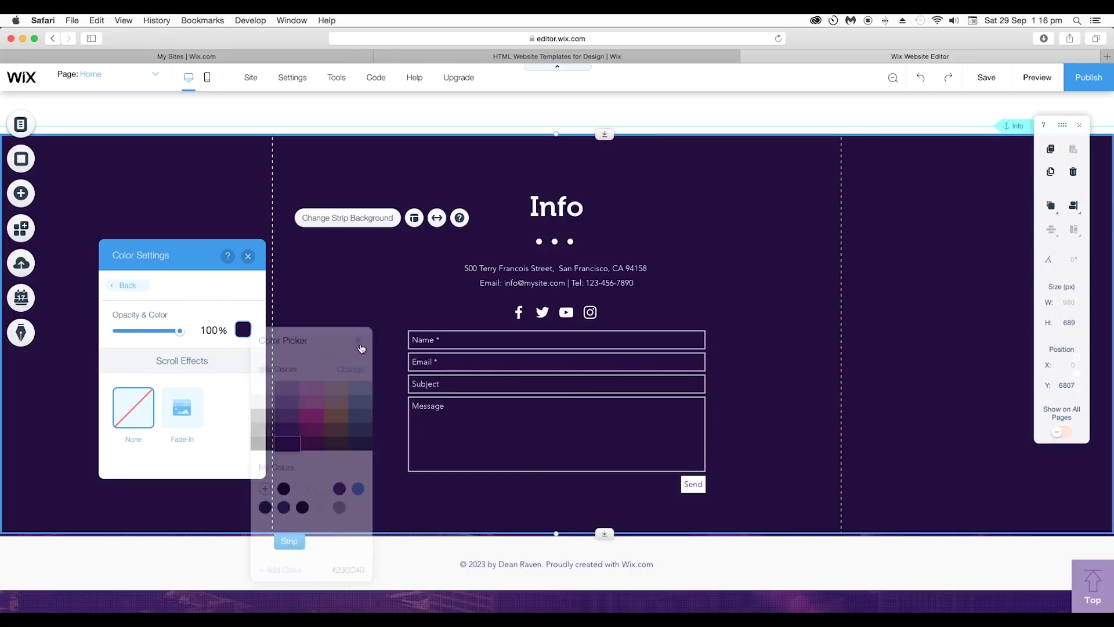
pyautogui.click(253, 264)
pyautogui.scroll(5, 457, 368)
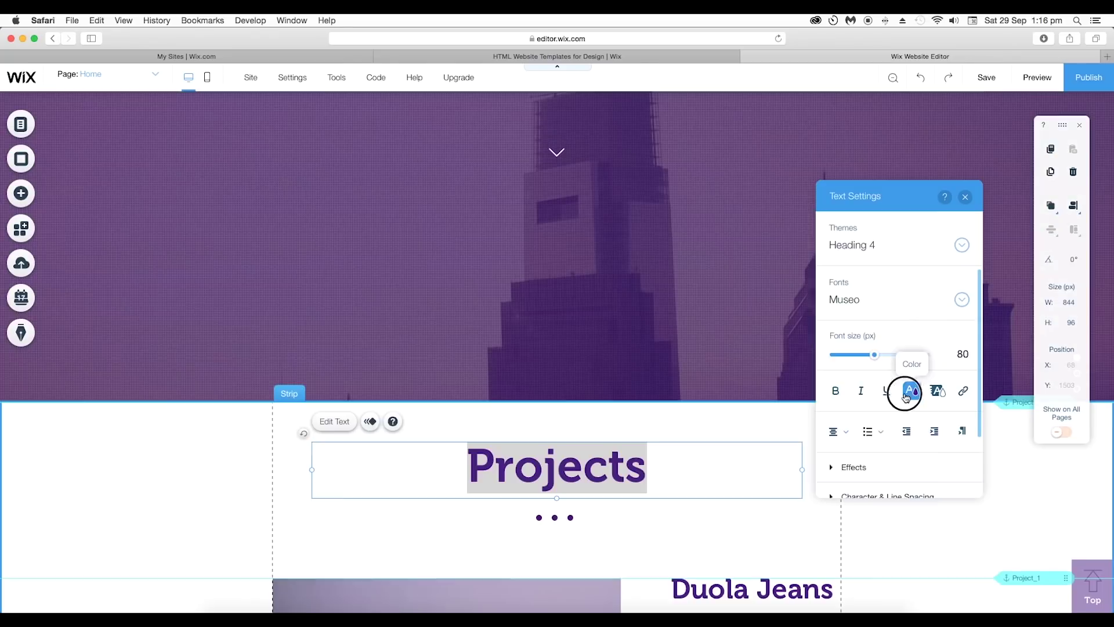
# Make the Projects and Duola Jeans headings black
pyautogui.click(905, 390)
pyautogui.click(860, 402)
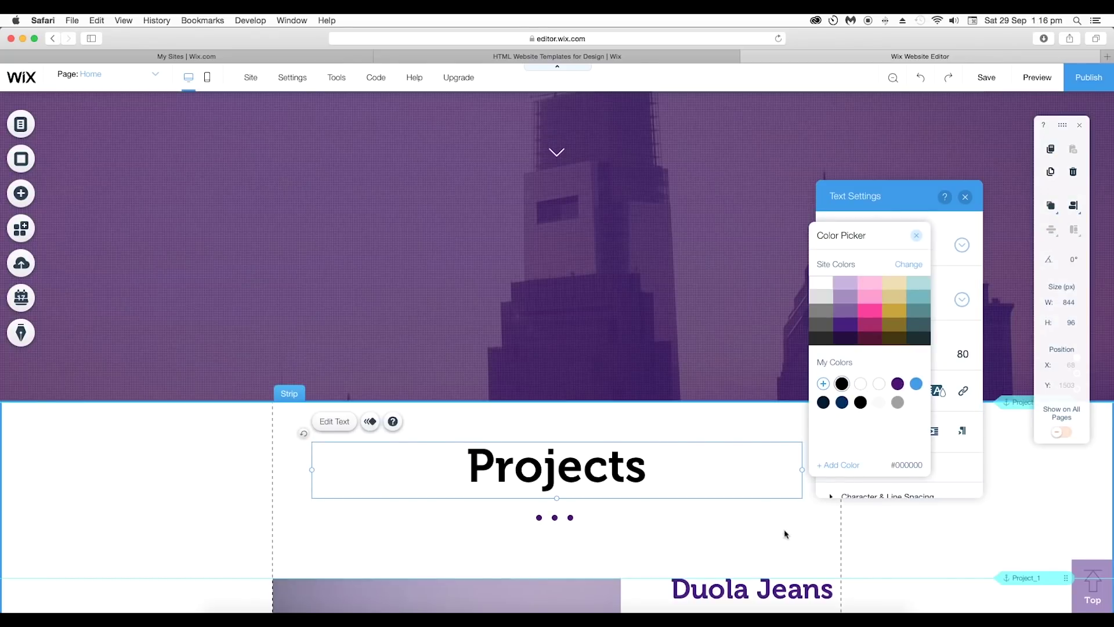
pyautogui.click(897, 479)
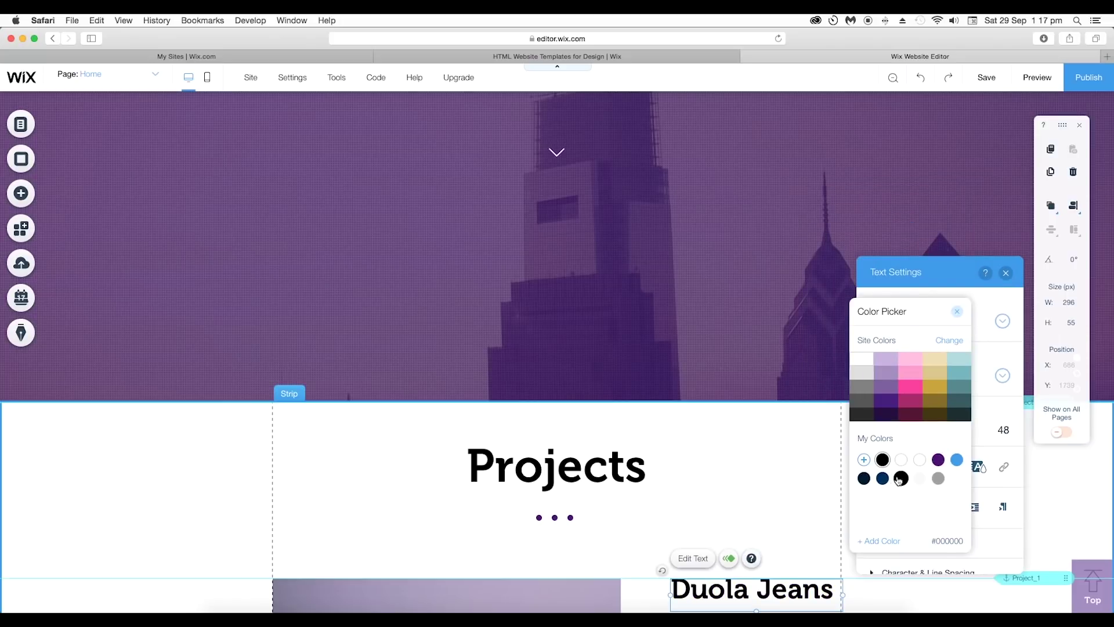
pyautogui.press('Escape')
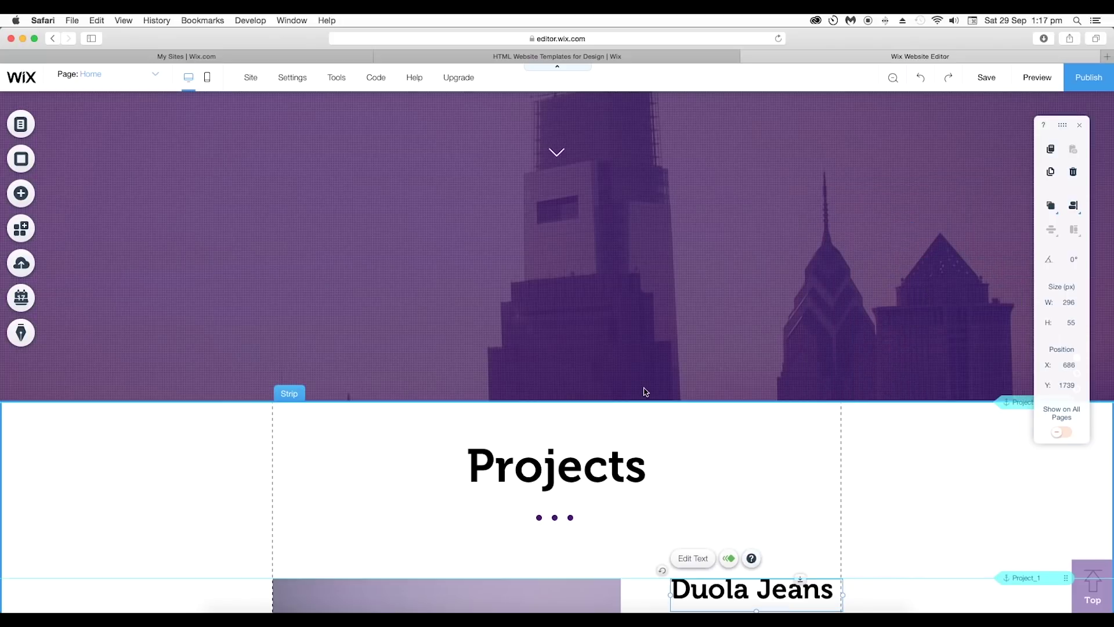
pyautogui.scroll(15, 644, 391)
pyautogui.click(626, 318)
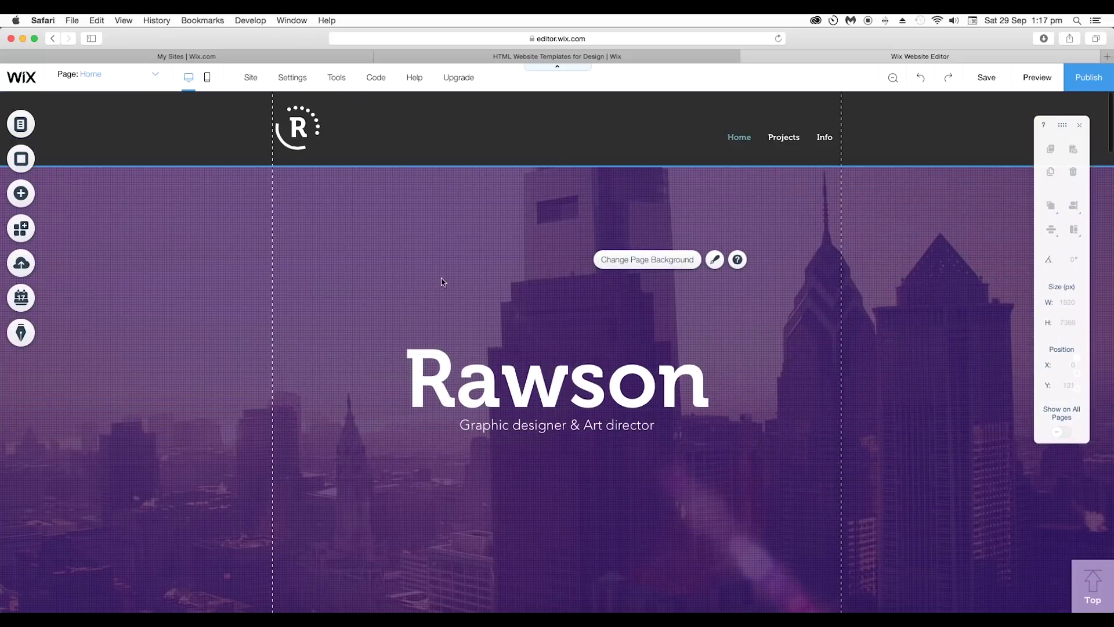
# Change the city video background's overlay colour to white
pyautogui.click(648, 261)
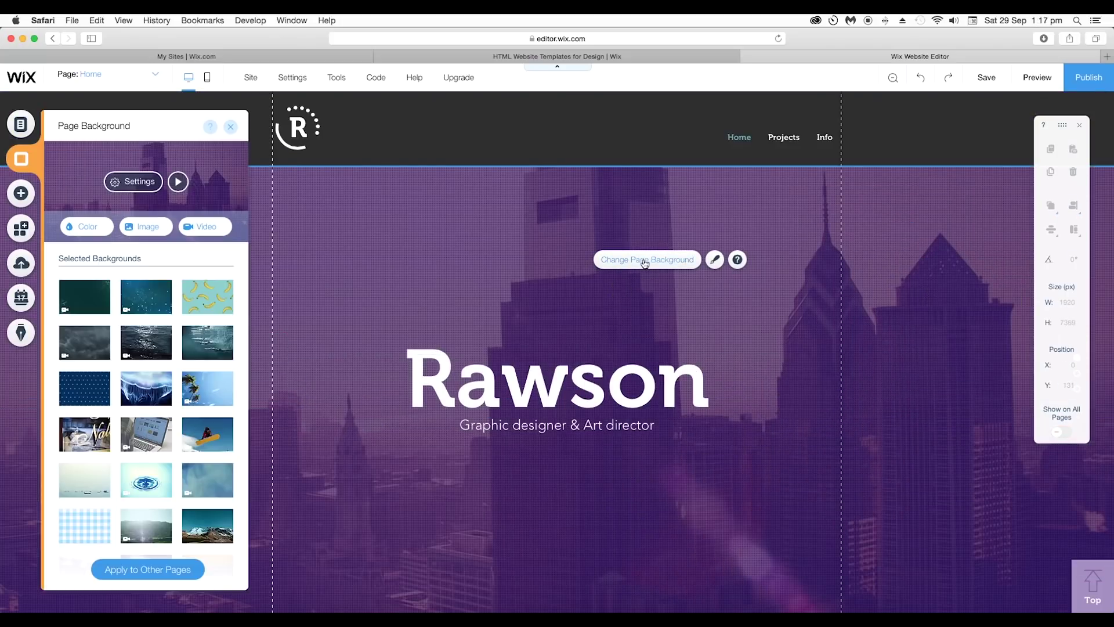
pyautogui.click(137, 183)
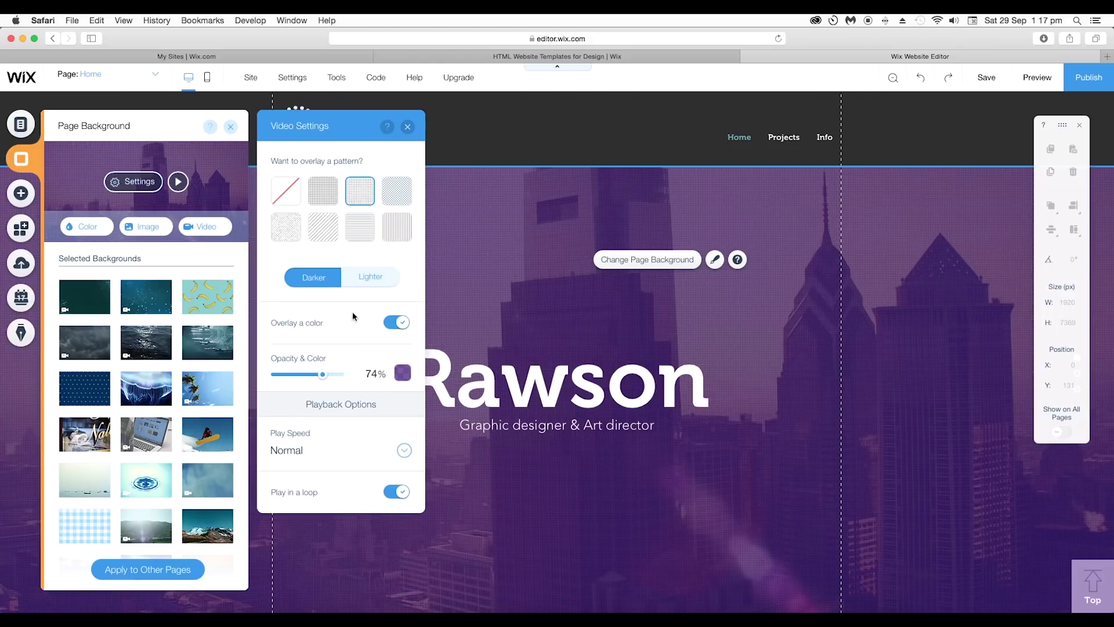
pyautogui.click(402, 373)
pyautogui.click(411, 424)
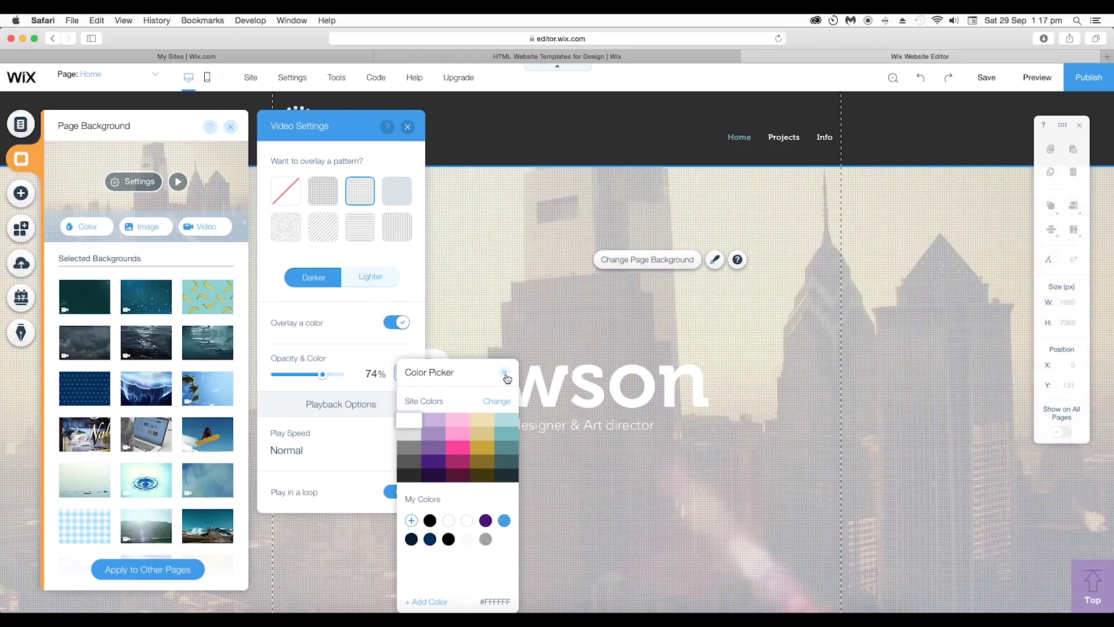
pyautogui.click(222, 185)
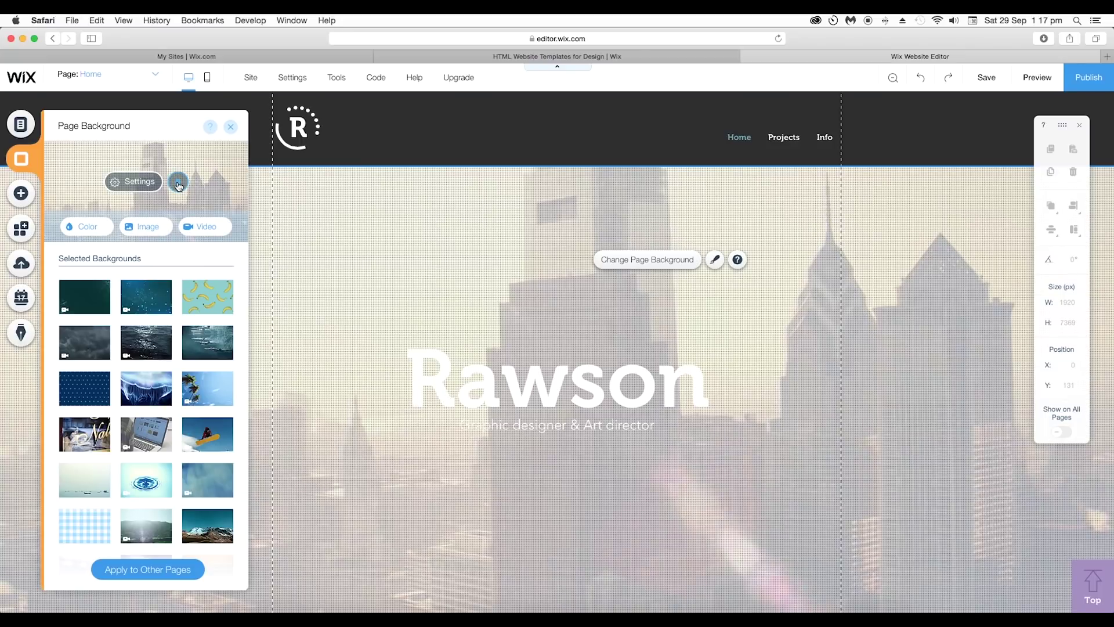
pyautogui.click(230, 127)
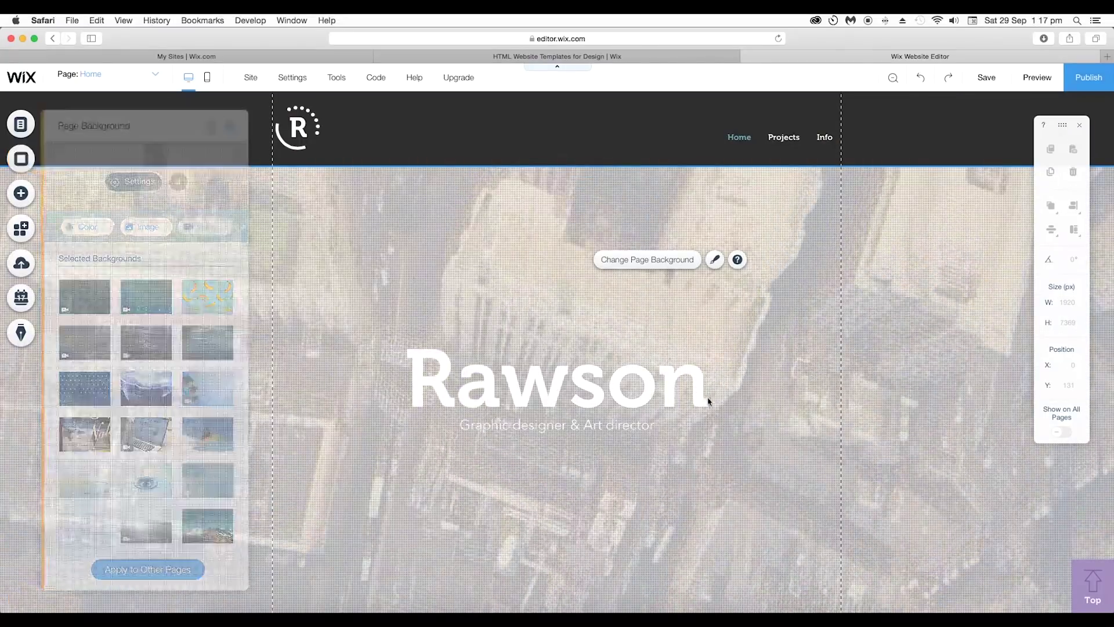
# Make the Rawson title black #000000 and preview the site
pyautogui.doubleClick(706, 398)
pyautogui.click(950, 342)
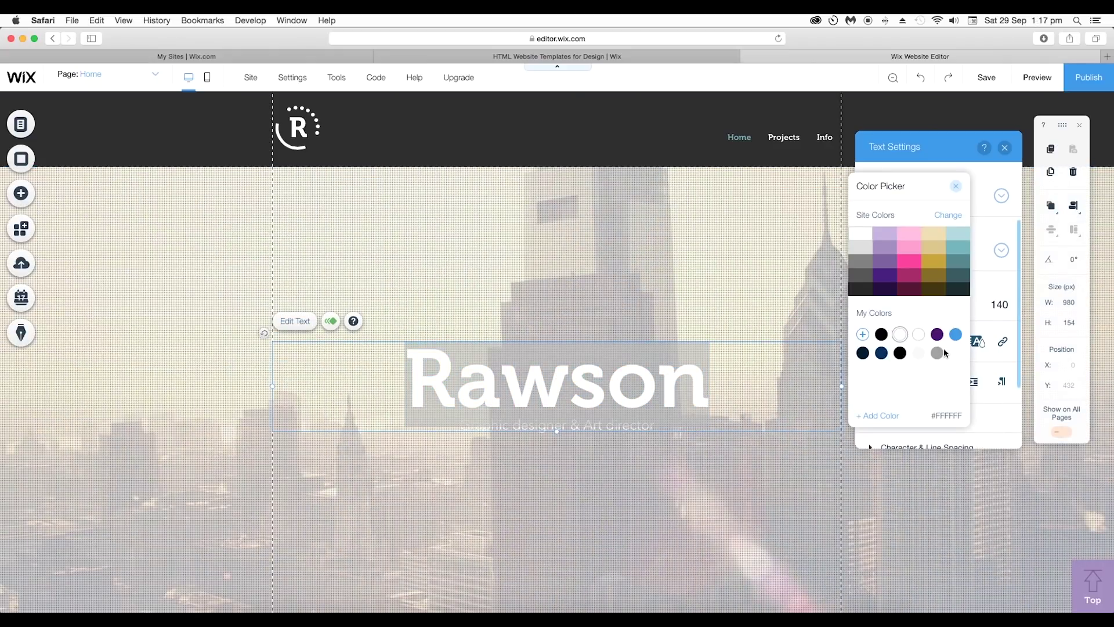
pyautogui.click(900, 353)
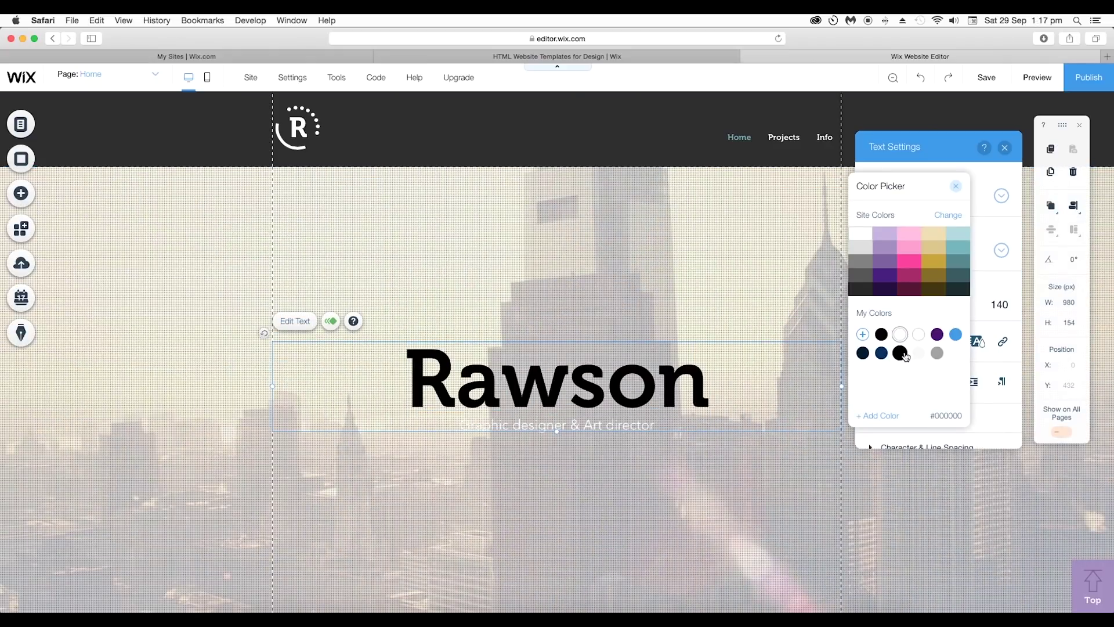
pyautogui.click(992, 165)
pyautogui.click(1004, 148)
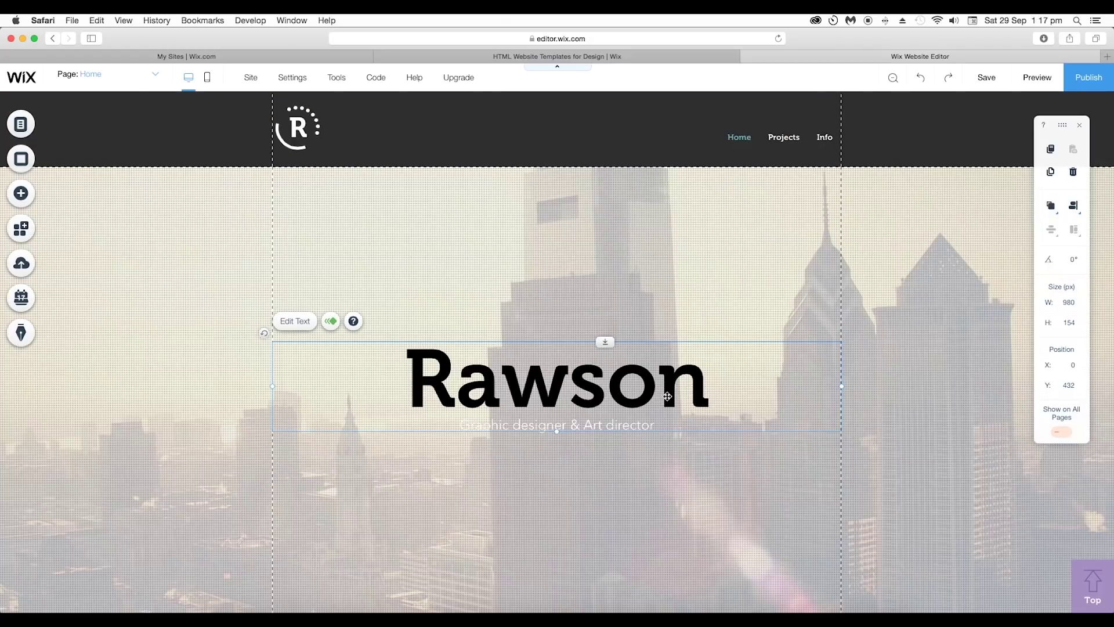
pyautogui.click(1039, 78)
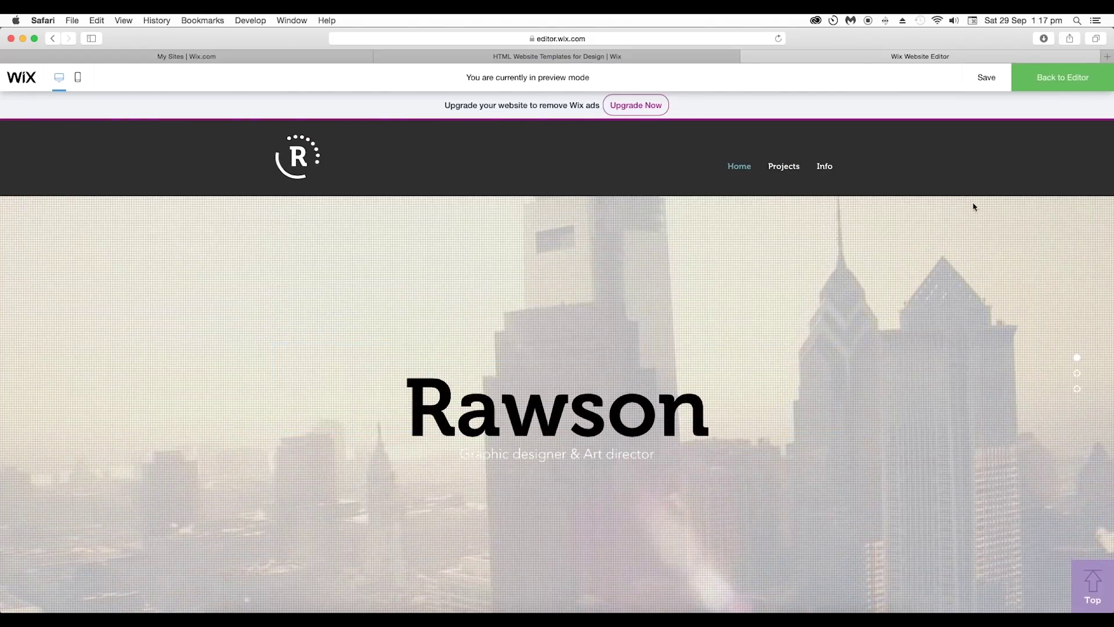
pyautogui.scroll(-3, 766, 380)
pyautogui.scroll(-10, 757, 383)
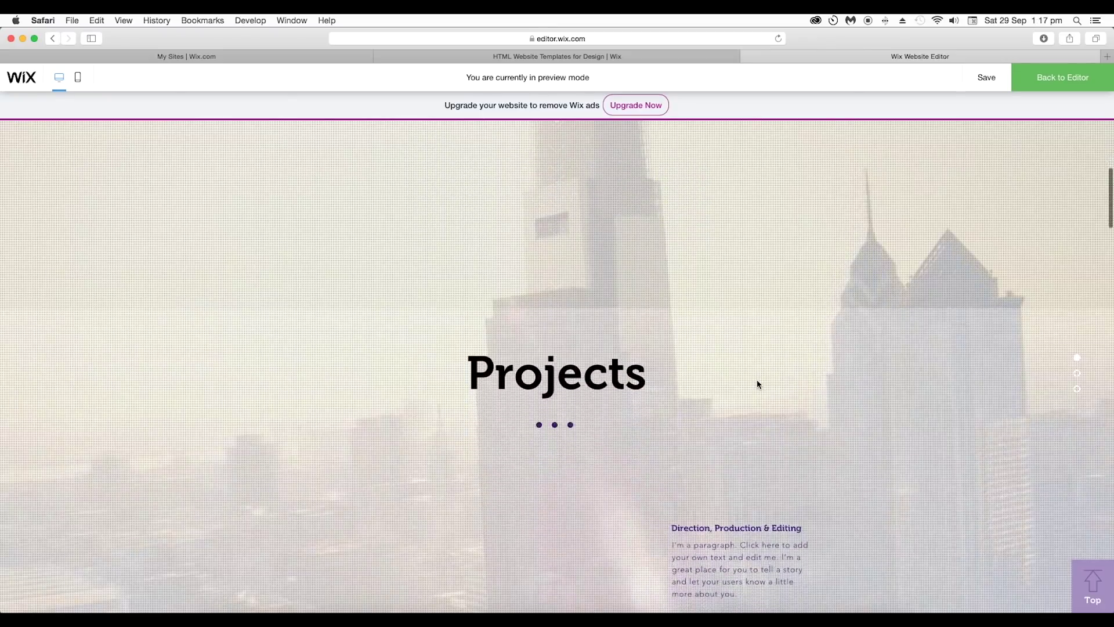
pyautogui.scroll(8, 757, 384)
pyautogui.scroll(3, 757, 380)
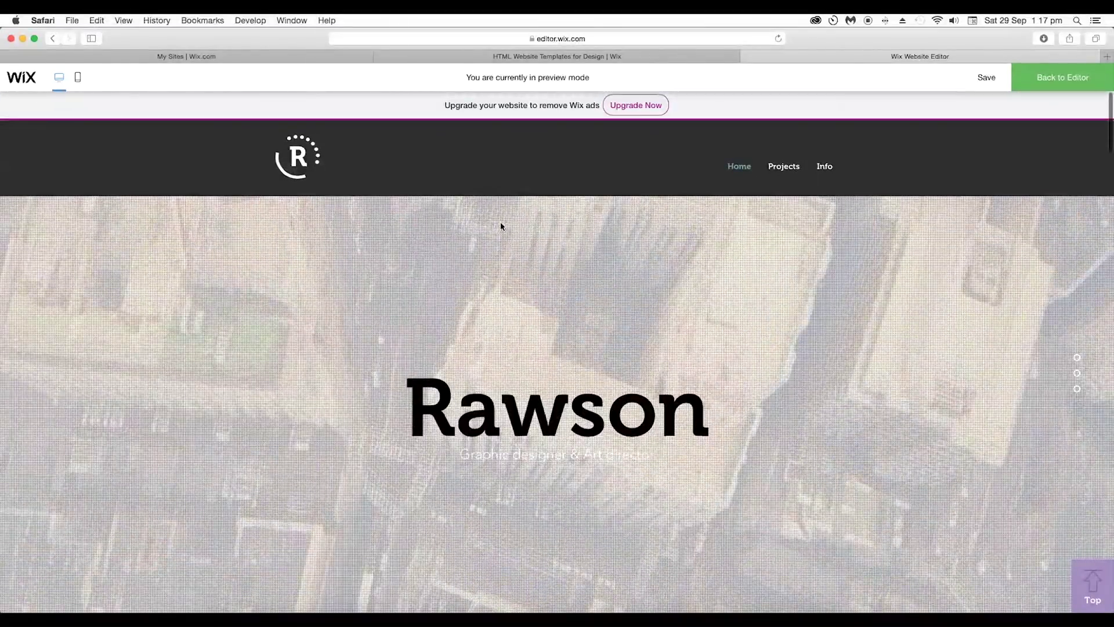
pyautogui.scroll(-2, 561, 301)
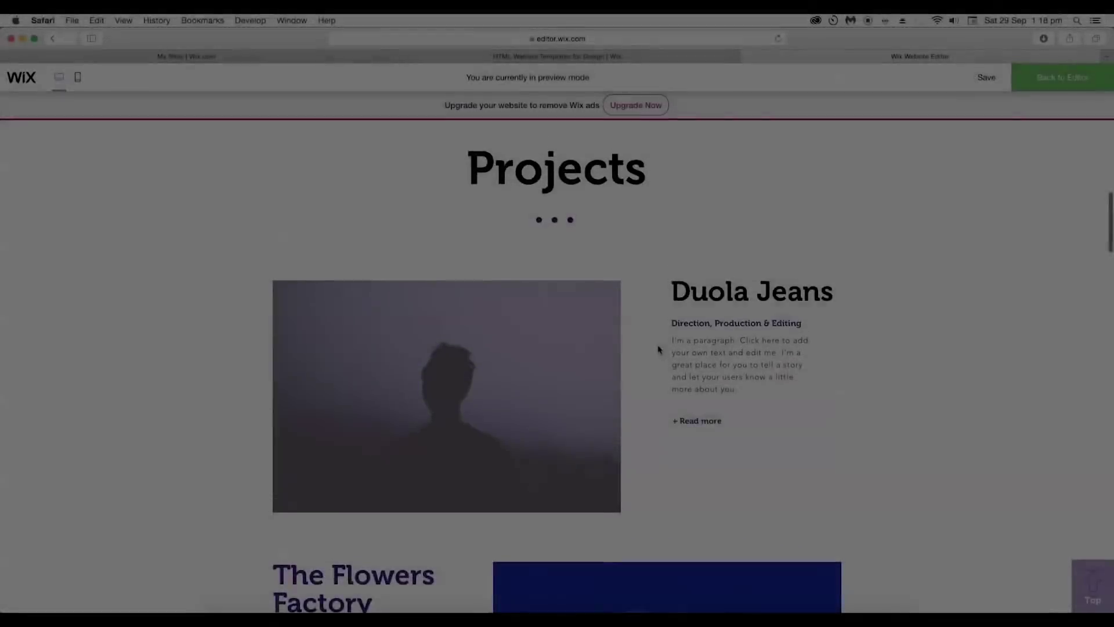
pyautogui.scroll(10, 658, 349)
pyautogui.scroll(5, 658, 349)
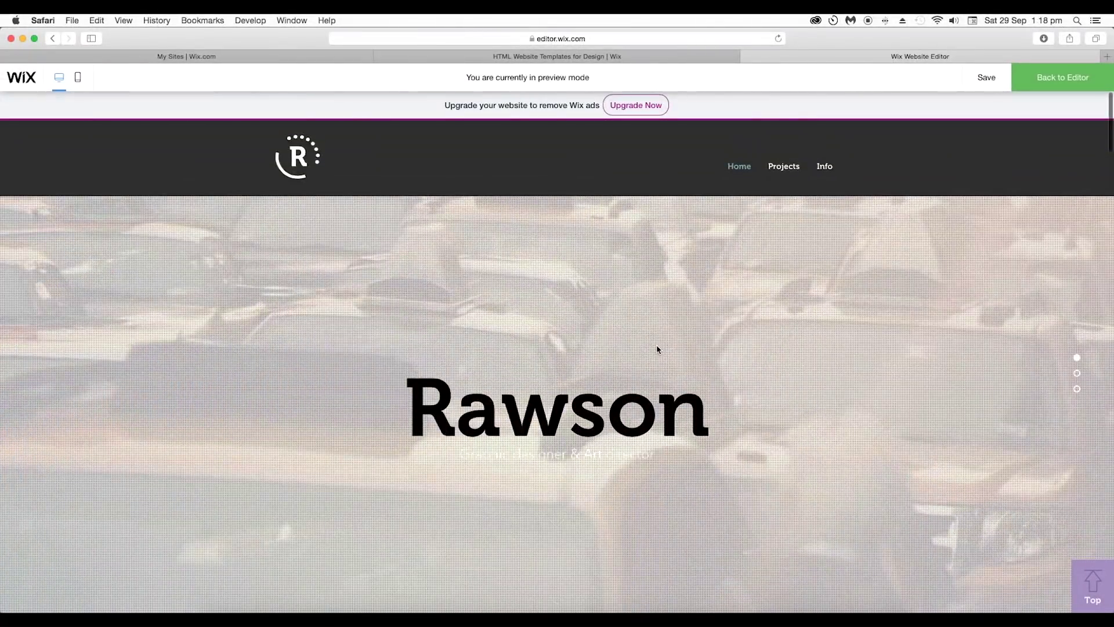